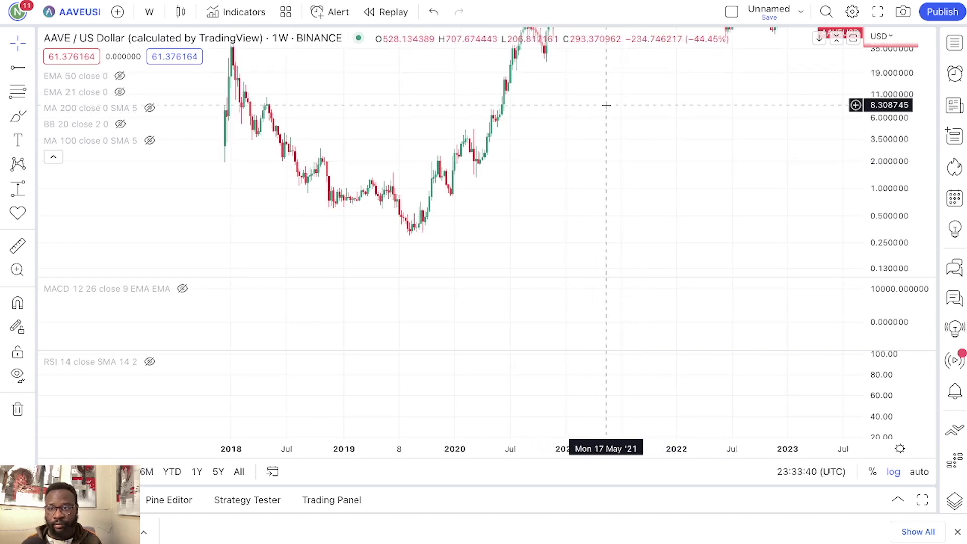
Draw a horizontal ray at about 49.36 on the weekly AAVE chart, starting in early 2020
{"action": "key", "text": "alt+r"}
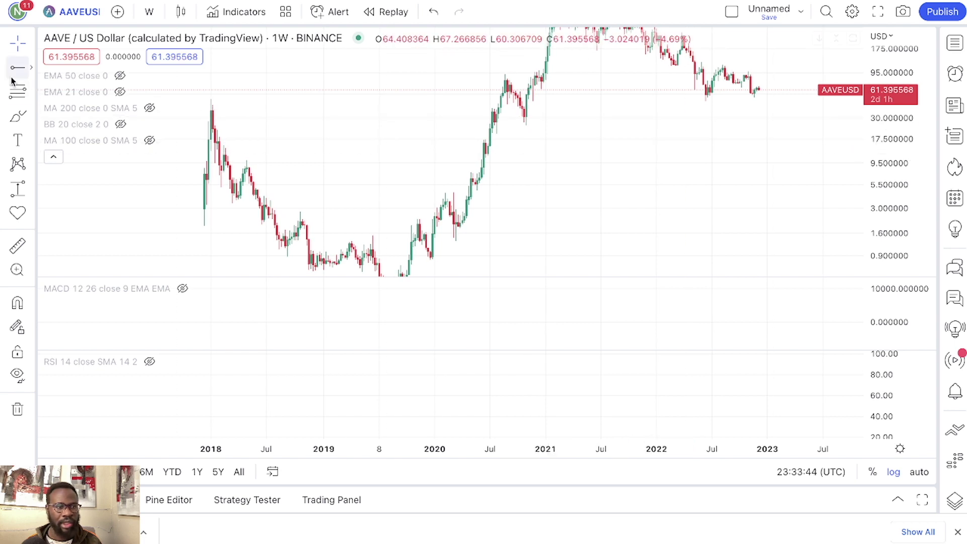
{"action": "scroll", "coordinate": [412, 156], "scroll_direction": "down", "scroll_amount": 2}
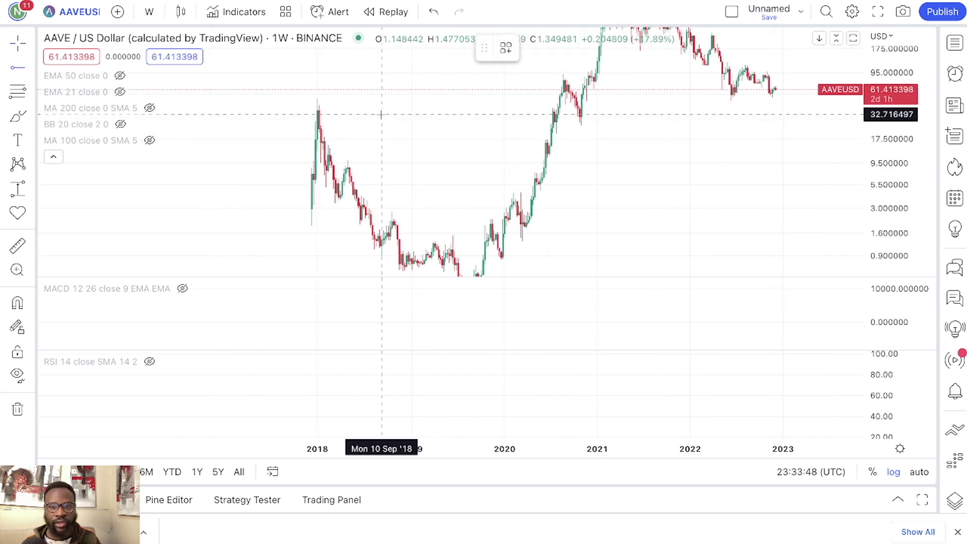
{"action": "left_click", "coordinate": [512, 99]}
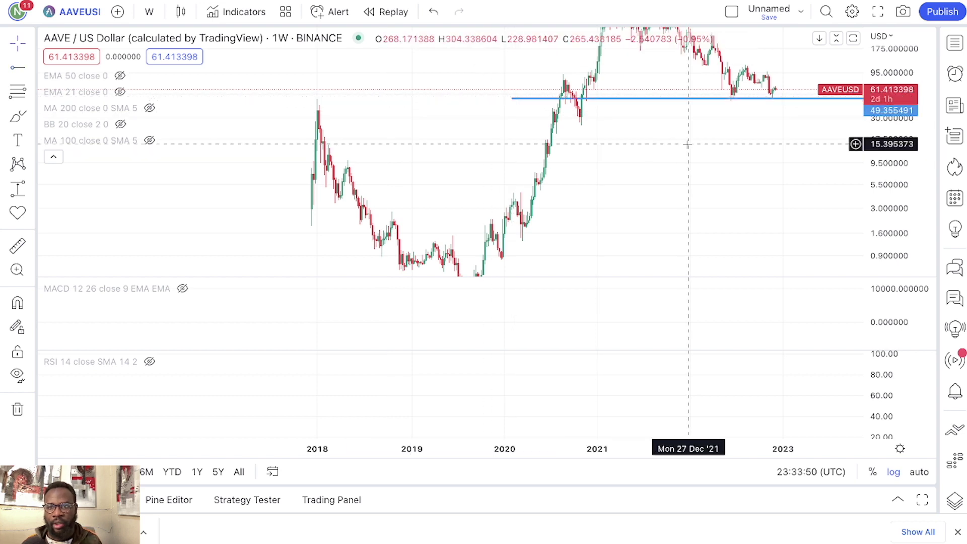
{"action": "left_click_drag", "start_coordinate": [616, 142], "coordinate": [553, 155]}
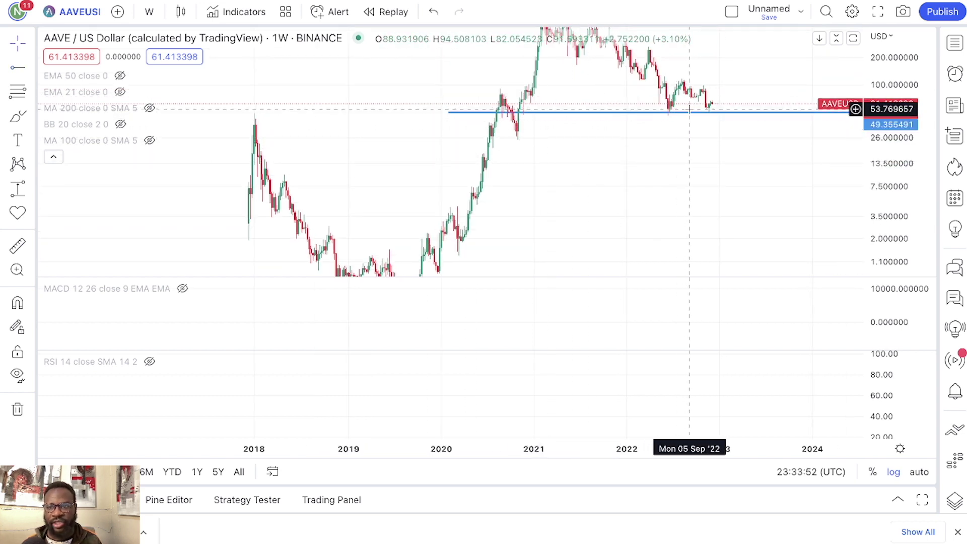
{"action": "left_click_drag", "start_coordinate": [754, 117], "coordinate": [757, 113]}
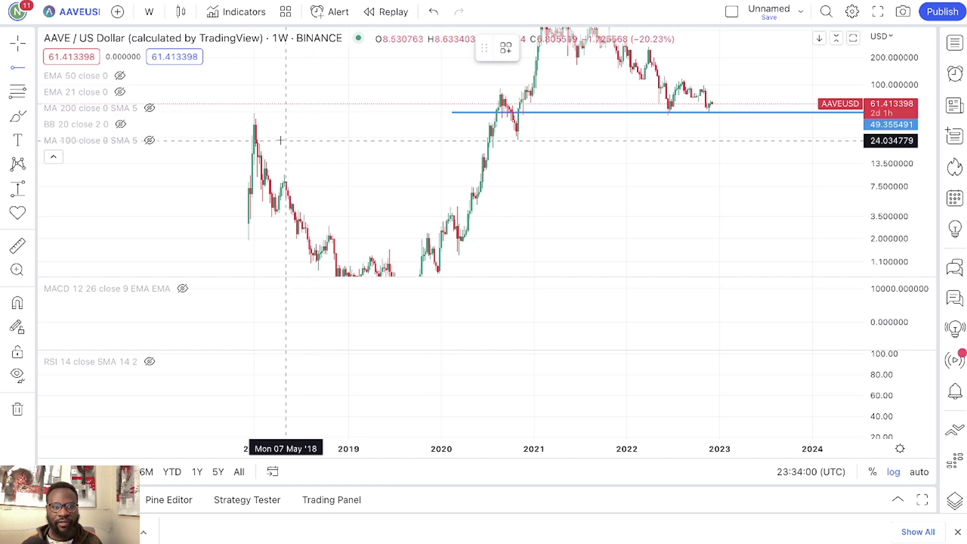
Draw two more horizontal rays at about 24.45 and 11.31, both starting in late 2017
{"action": "left_click", "coordinate": [250, 141]}
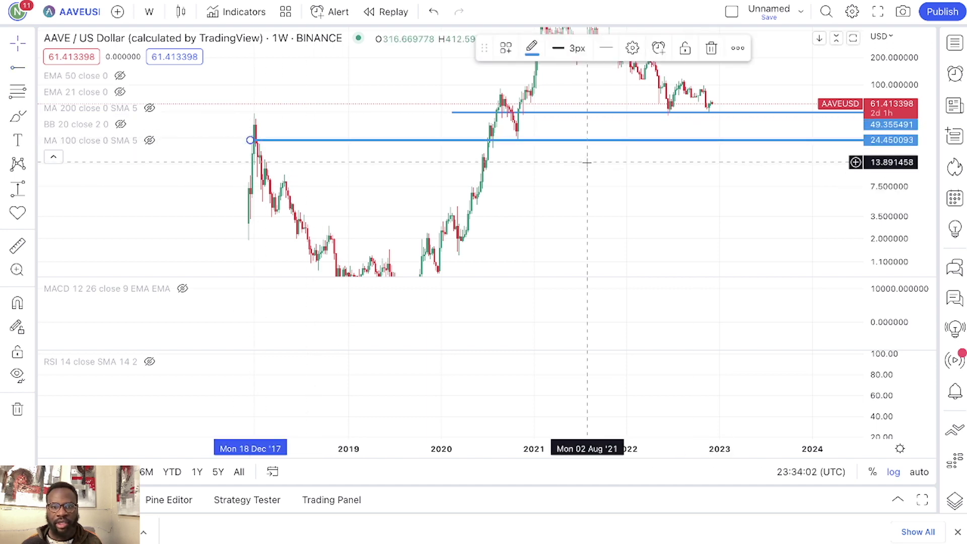
{"action": "left_click", "coordinate": [553, 153]}
{"action": "left_click_drag", "start_coordinate": [680, 172], "coordinate": [703, 146]}
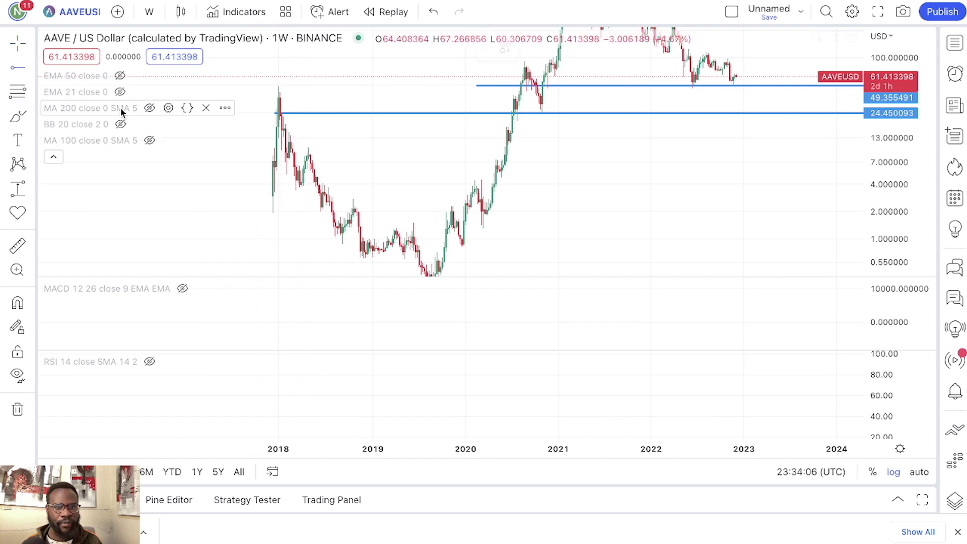
{"action": "left_click", "coordinate": [260, 143]}
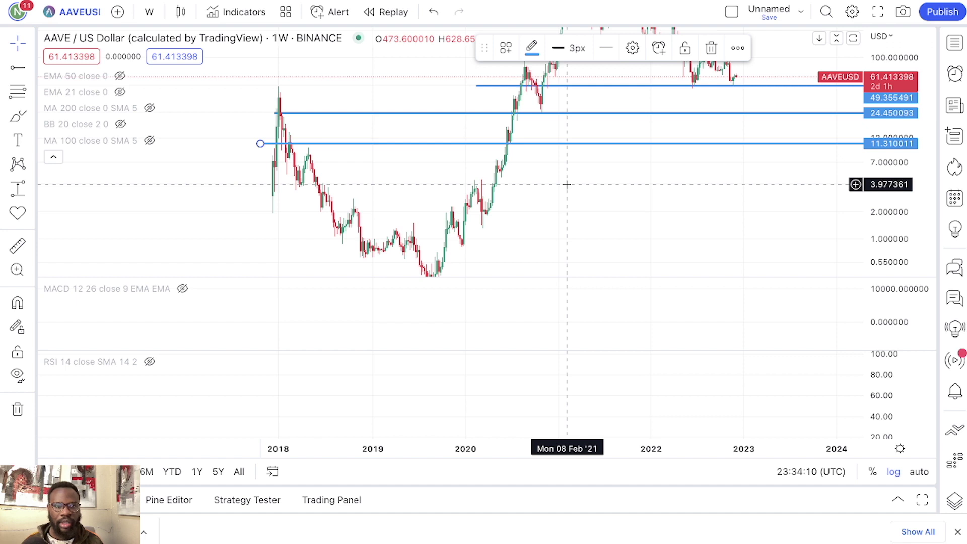
Draw a horizontal ray starting in mid-2020 and adjust its level to about 93.17
{"action": "left_click_drag", "start_coordinate": [570, 183], "coordinate": [568, 196]}
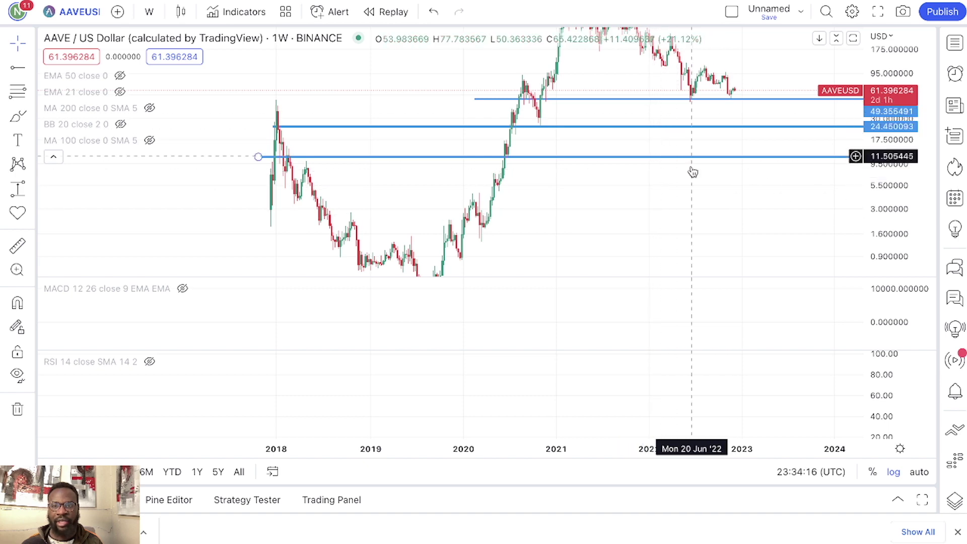
{"action": "left_click_drag", "start_coordinate": [675, 149], "coordinate": [624, 167]}
{"action": "scroll", "coordinate": [625, 168], "scroll_direction": "up", "scroll_amount": 3}
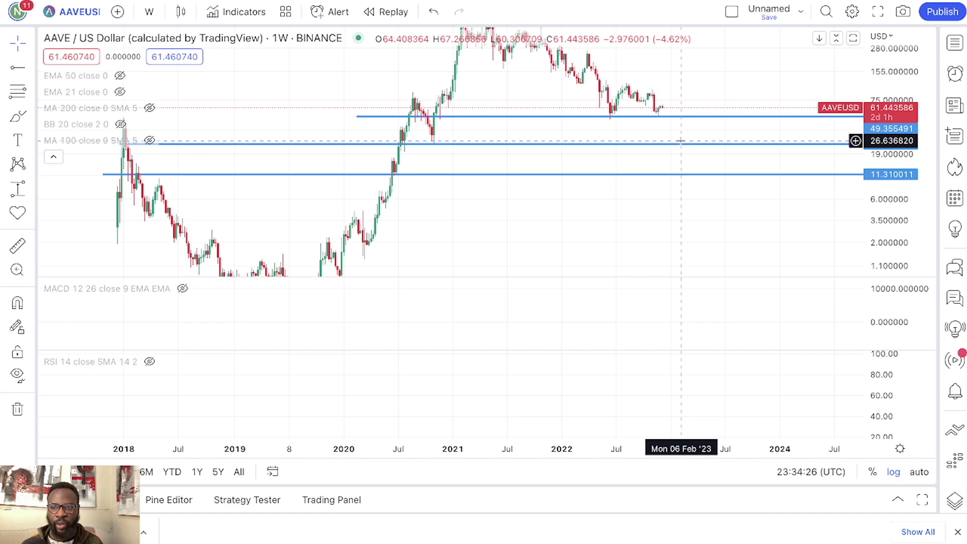
{"action": "scroll", "coordinate": [578, 214], "scroll_direction": "left", "scroll_amount": 3}
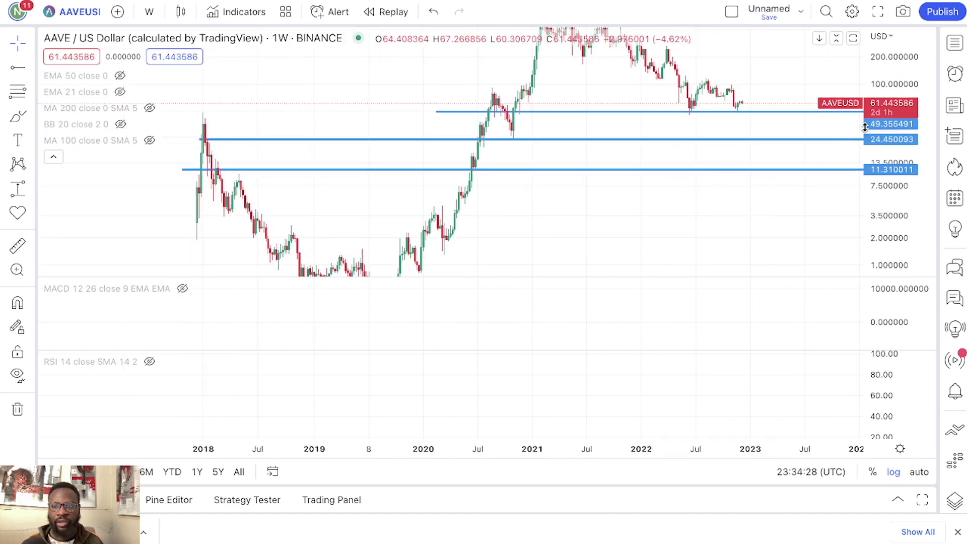
{"action": "scroll", "coordinate": [735, 119], "scroll_direction": "right", "scroll_amount": 1}
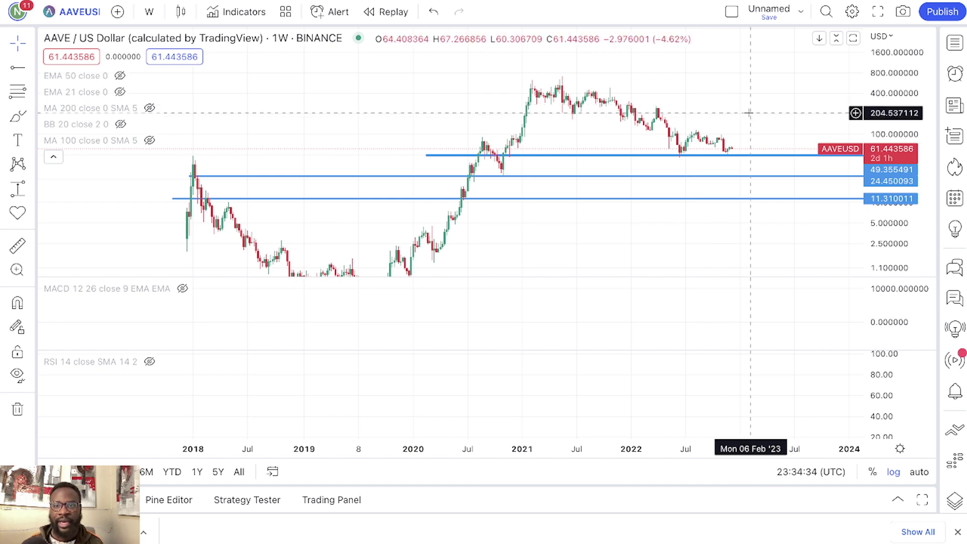
{"action": "scroll", "coordinate": [680, 105], "scroll_direction": "right", "scroll_amount": 4}
{"action": "left_click", "coordinate": [18, 68]}
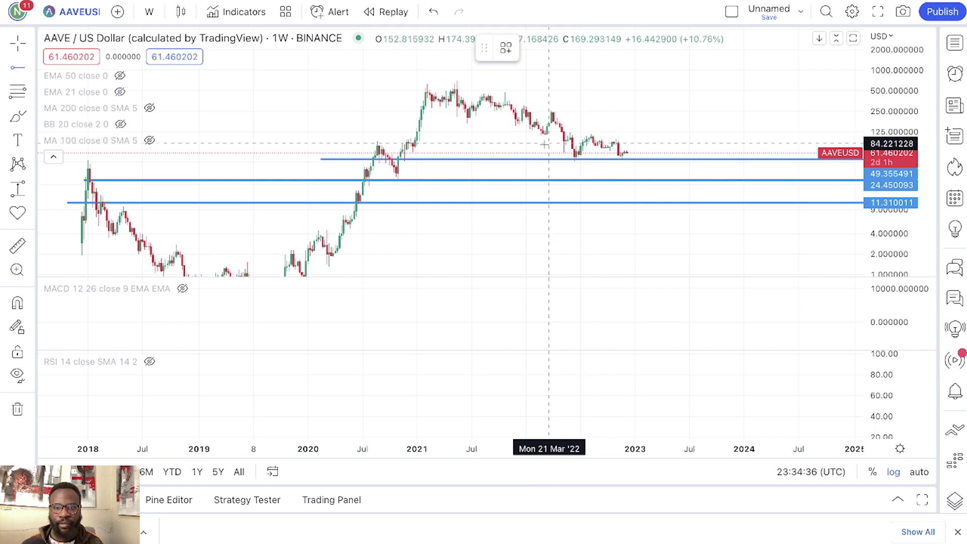
{"action": "left_click", "coordinate": [361, 139]}
{"action": "left_click_drag", "start_coordinate": [864, 136], "coordinate": [881, 66]}
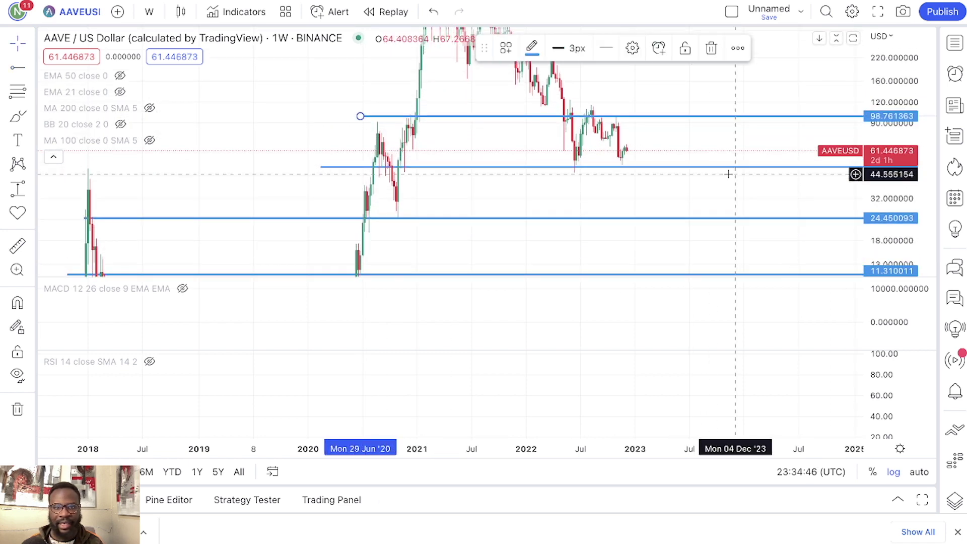
{"action": "left_click_drag", "start_coordinate": [651, 116], "coordinate": [652, 121]}
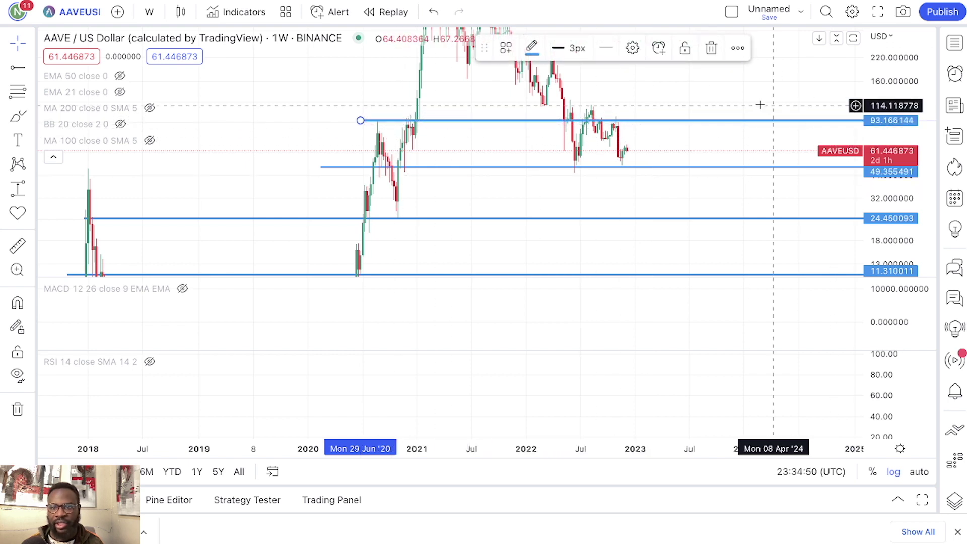
Draw a horizontal ray at about 116.24, starting in January 2022
{"action": "scroll", "coordinate": [750, 98], "scroll_direction": "up", "scroll_amount": 2}
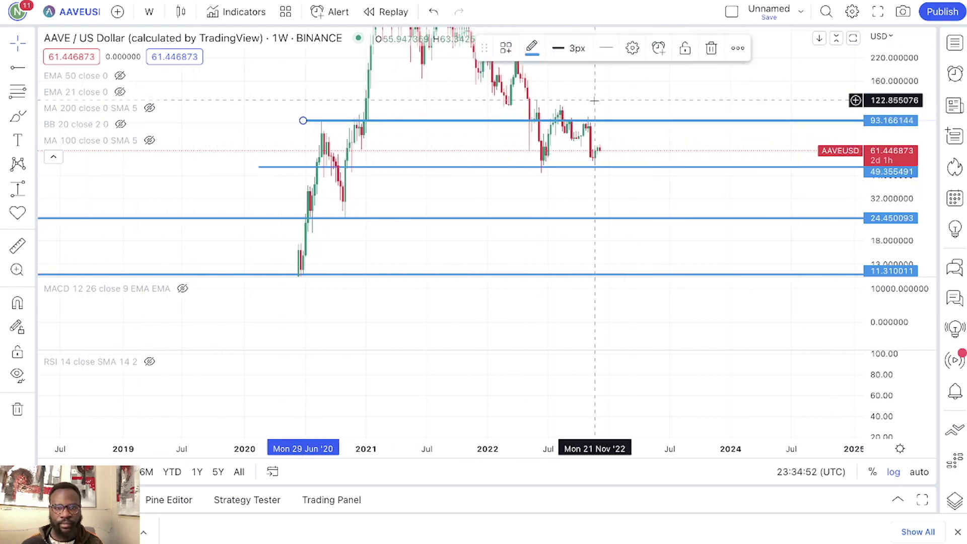
{"action": "mouse_move", "coordinate": [59, 93]}
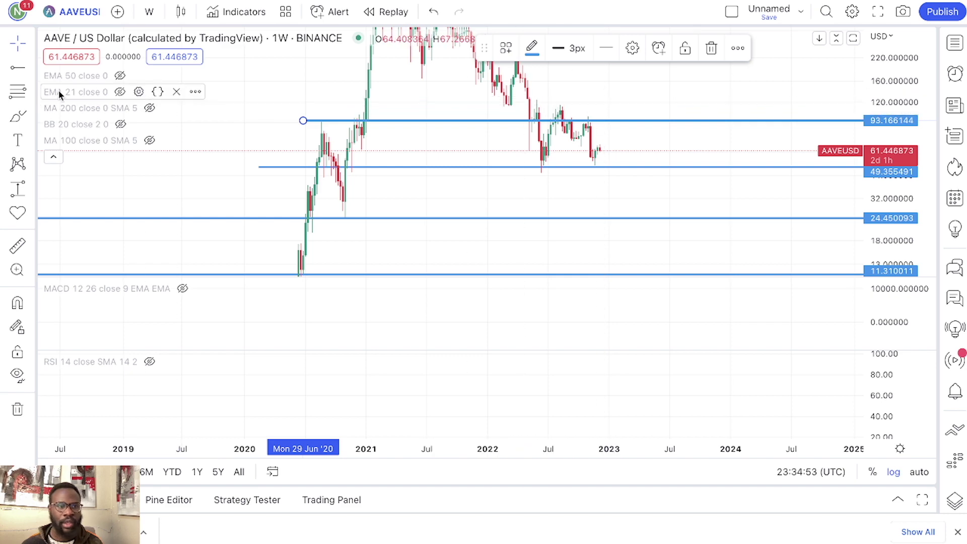
{"action": "left_click", "coordinate": [14, 72]}
{"action": "left_click", "coordinate": [491, 104]}
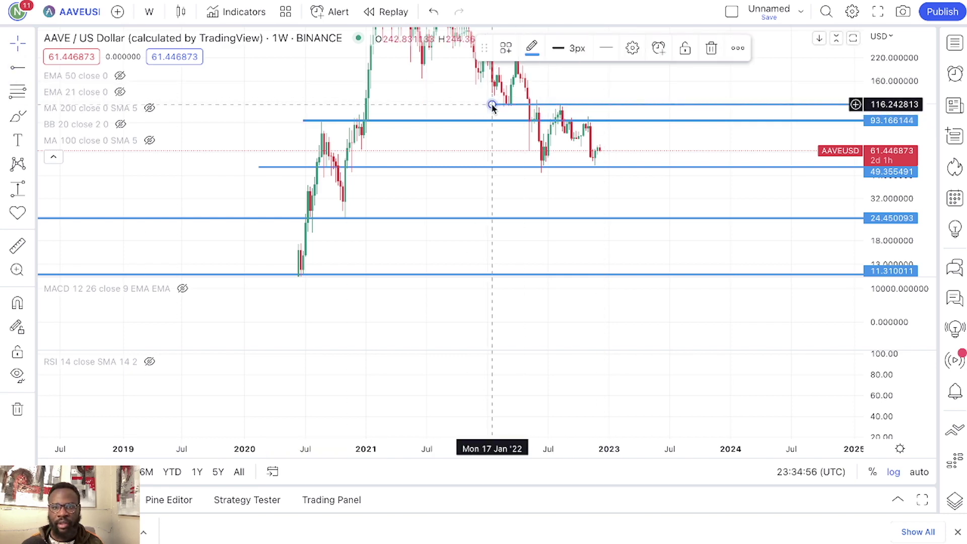
Draw a horizontal ray at about 163.51, starting in December 2020
{"action": "left_click_drag", "start_coordinate": [583, 83], "coordinate": [607, 106]}
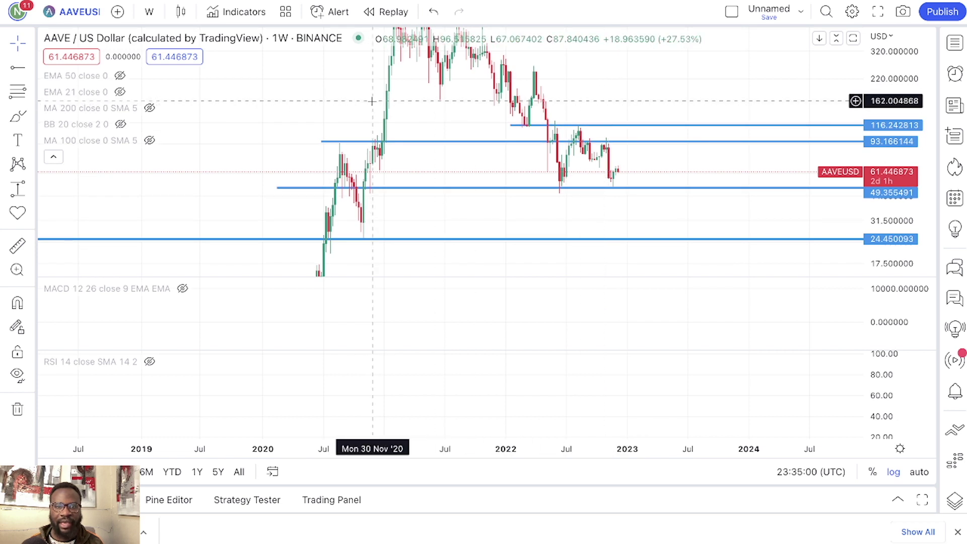
{"action": "left_click", "coordinate": [17, 67]}
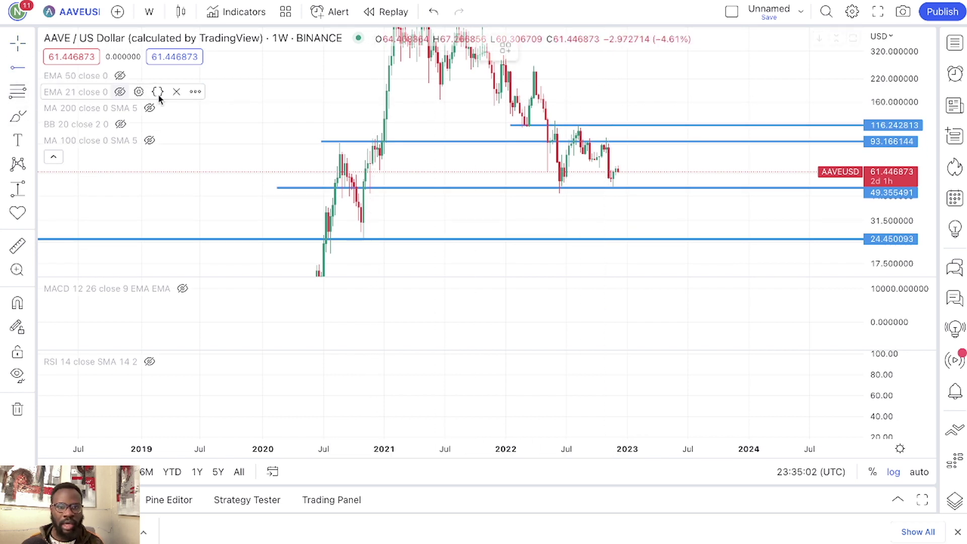
{"action": "left_click", "coordinate": [375, 100]}
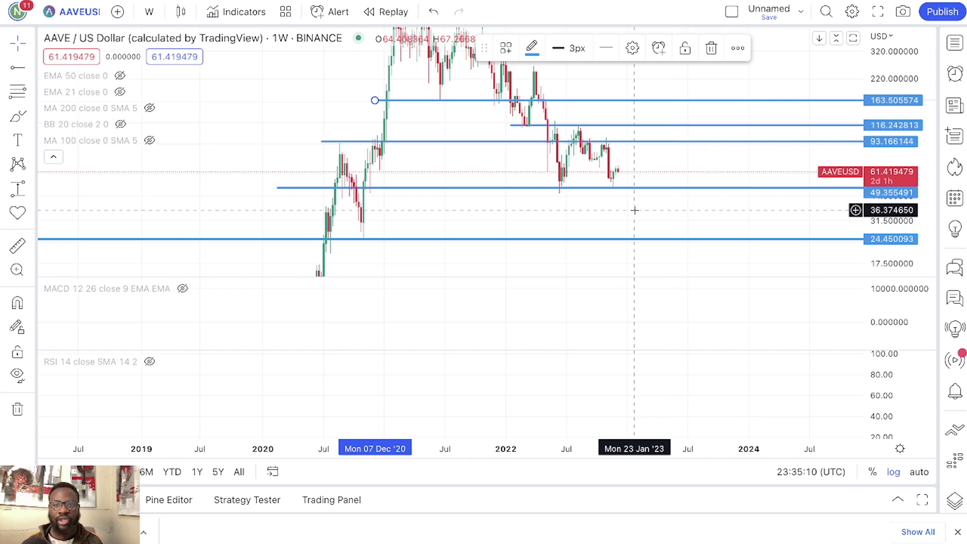
Brush a wave oscillating between the 24.45 and 11.31 levels from late 2017 to early 2025
{"action": "scroll", "coordinate": [755, 204], "scroll_direction": "down", "scroll_amount": 3}
{"action": "left_click_drag", "start_coordinate": [914, 116], "coordinate": [915, 151]}
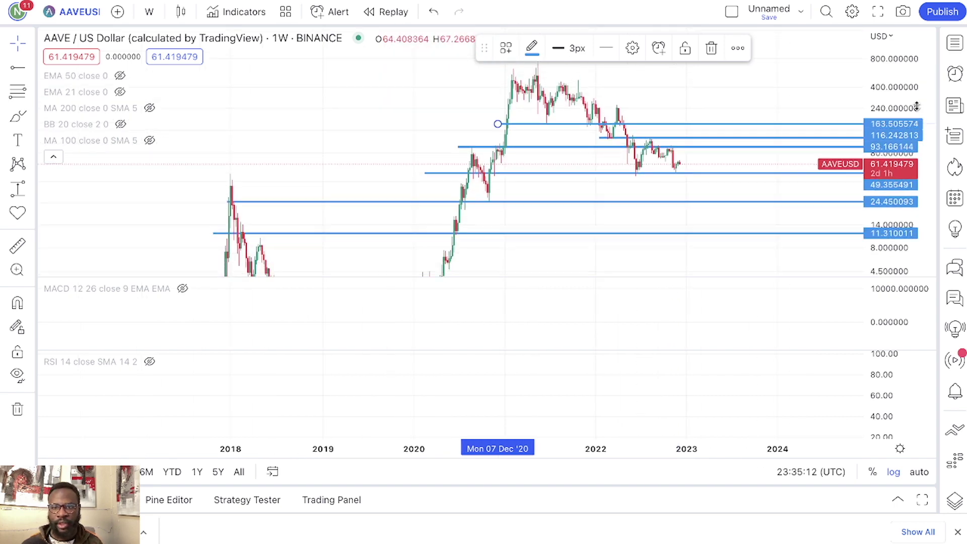
{"action": "left_click_drag", "start_coordinate": [777, 87], "coordinate": [676, 106]}
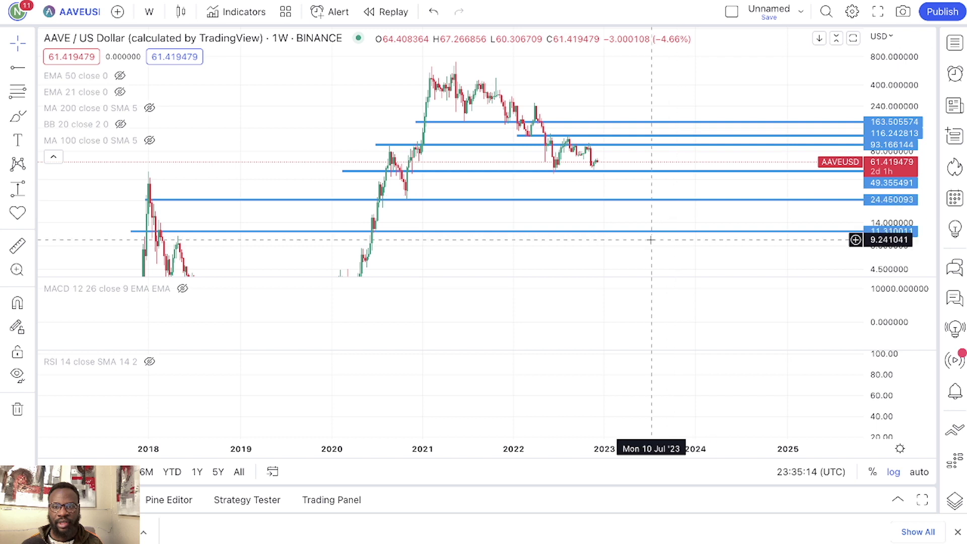
{"action": "left_click_drag", "start_coordinate": [703, 250], "coordinate": [643, 242]}
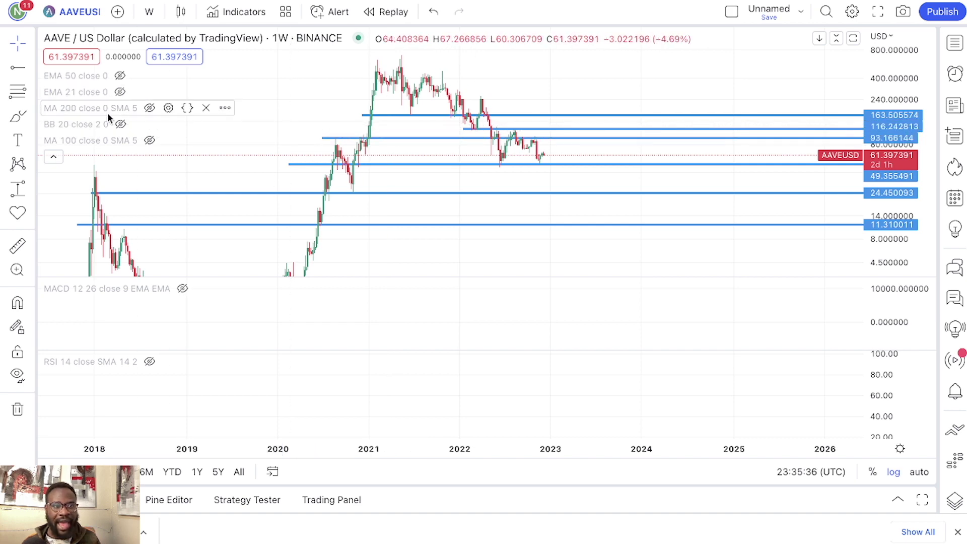
{"action": "left_click_drag", "start_coordinate": [428, 203], "coordinate": [461, 149]}
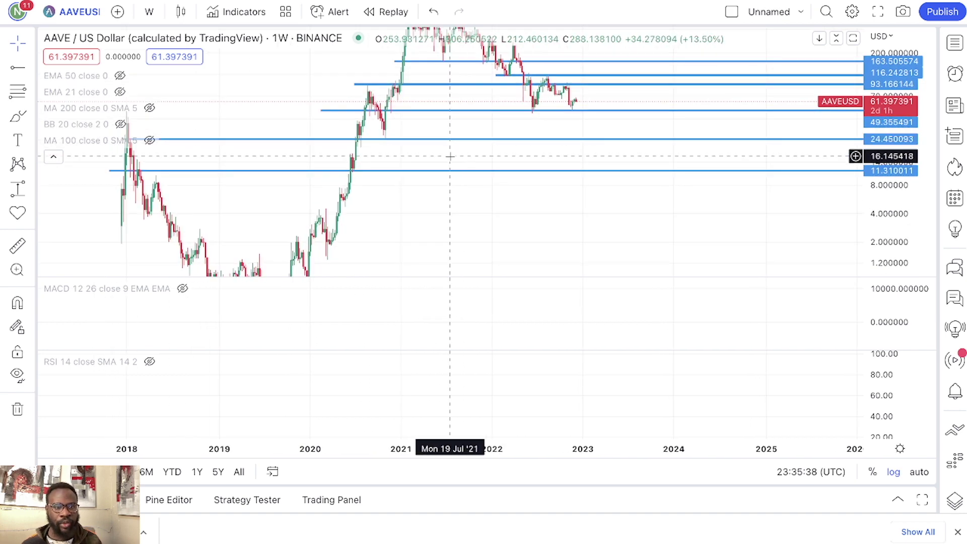
{"action": "left_click_drag", "start_coordinate": [488, 195], "coordinate": [535, 193]}
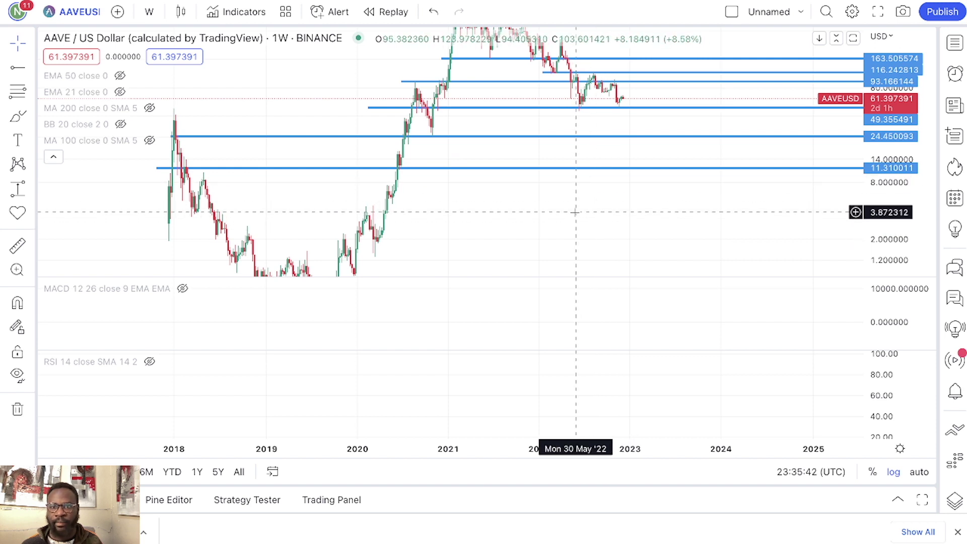
{"action": "left_click", "coordinate": [16, 118]}
{"action": "scroll", "coordinate": [222, 136], "scroll_direction": "down", "scroll_amount": 3}
{"action": "mouse_move", "coordinate": [322, 125]}
{"action": "left_mouse_down"}
{"action": "mouse_move", "coordinate": [332, 144]}
{"action": "mouse_move", "coordinate": [410, 130]}
{"action": "mouse_move", "coordinate": [487, 137]}
{"action": "mouse_move", "coordinate": [598, 171]}
{"action": "mouse_move", "coordinate": [686, 135]}
{"action": "mouse_move", "coordinate": [735, 130]}
{"action": "mouse_move", "coordinate": [816, 143]}
{"action": "mouse_move", "coordinate": [837, 171]}
{"action": "left_mouse_up"}
{"action": "scroll", "coordinate": [740, 146], "scroll_direction": "up", "scroll_amount": 2}
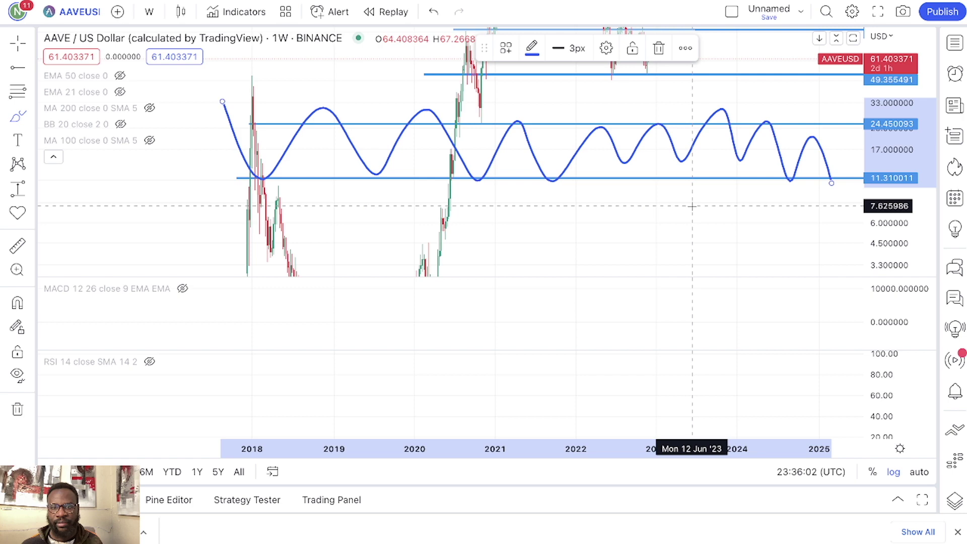
Brush a shallow wave along the 49.36 level from early 2020 to early 2024, and delete it
{"action": "scroll", "coordinate": [692, 206], "scroll_direction": "up", "scroll_amount": 5}
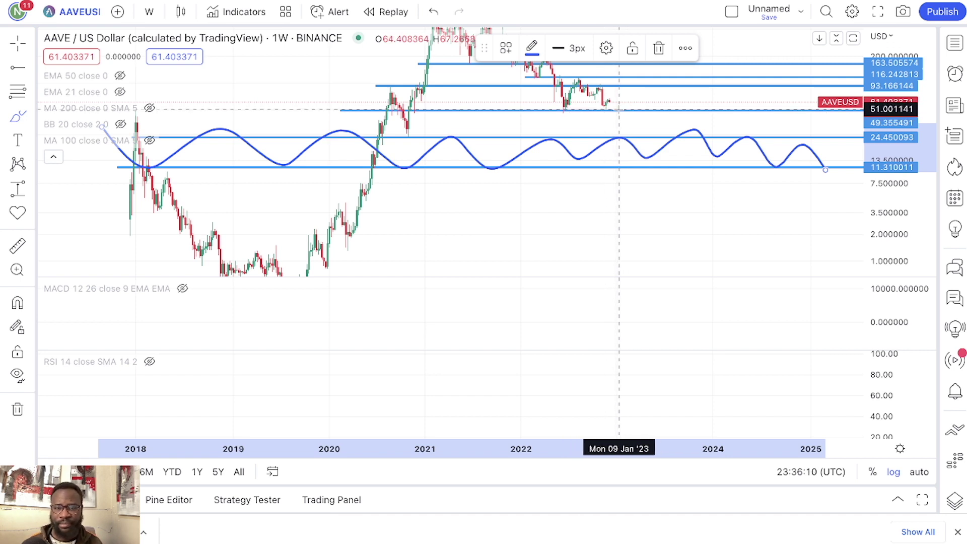
{"action": "mouse_move", "coordinate": [336, 100]}
{"action": "left_mouse_down"}
{"action": "mouse_move", "coordinate": [381, 116]}
{"action": "mouse_move", "coordinate": [554, 103]}
{"action": "mouse_move", "coordinate": [737, 108]}
{"action": "left_mouse_up"}
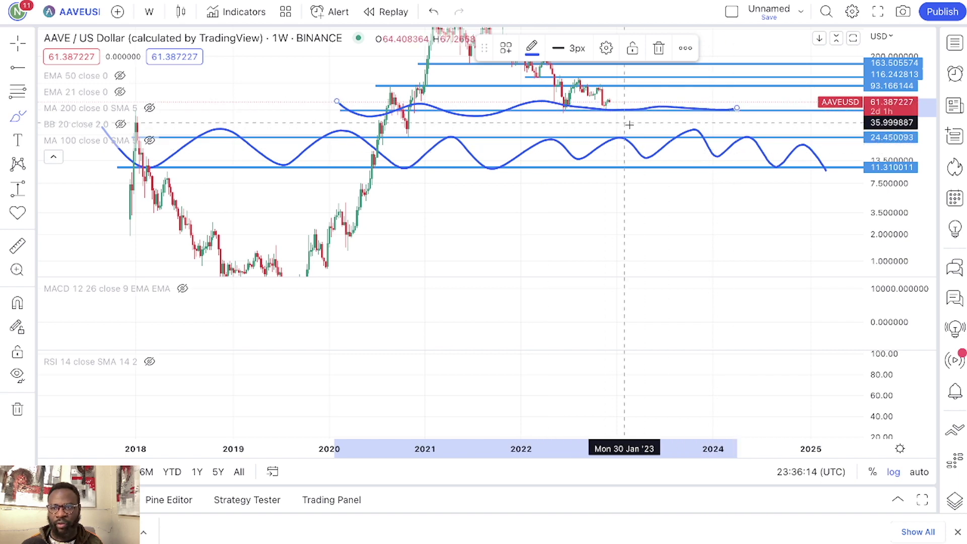
{"action": "left_click", "coordinate": [659, 48]}
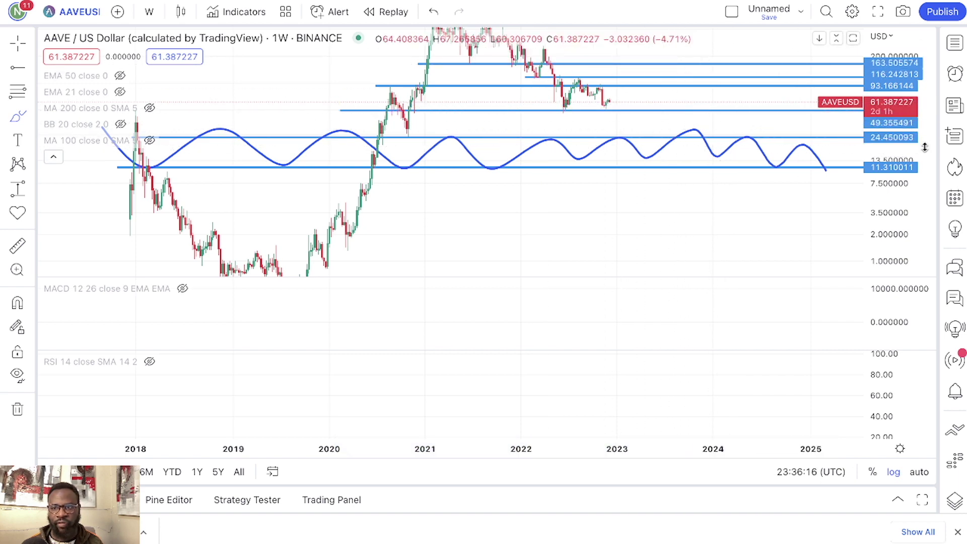
Brush a shallow wave along the 24.45 level from 2018 to early 2024, and delete it
{"action": "left_click_drag", "start_coordinate": [896, 164], "coordinate": [895, 141]}
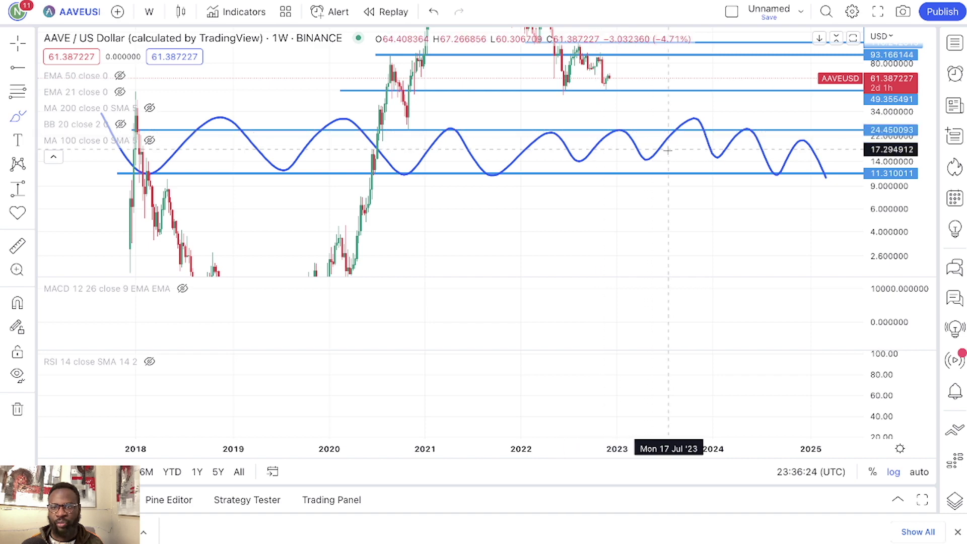
{"action": "scroll", "coordinate": [371, 151], "scroll_direction": "down", "scroll_amount": 2}
{"action": "mouse_move", "coordinate": [260, 122]}
{"action": "left_mouse_down"}
{"action": "mouse_move", "coordinate": [328, 131]}
{"action": "mouse_move", "coordinate": [777, 126]}
{"action": "mouse_move", "coordinate": [750, 121]}
{"action": "left_mouse_up"}
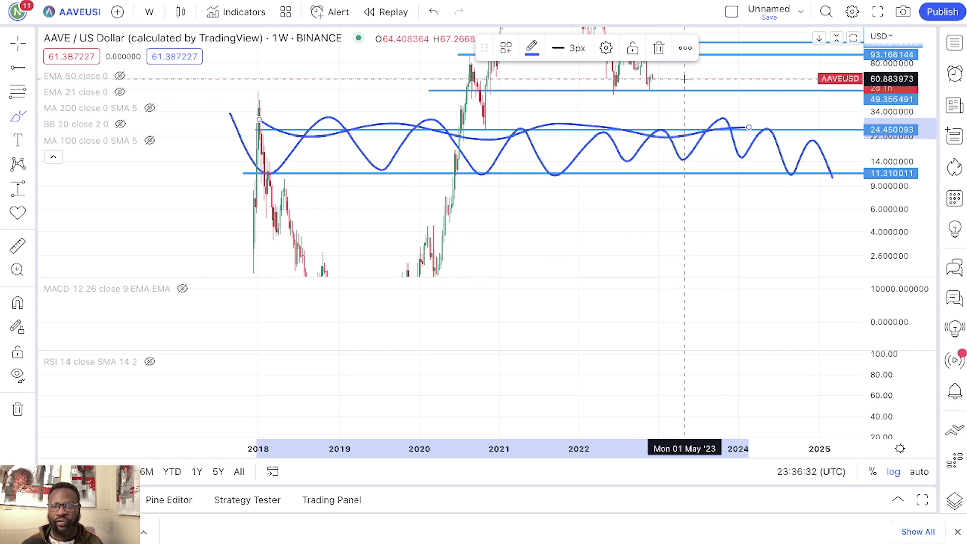
{"action": "left_click", "coordinate": [659, 48]}
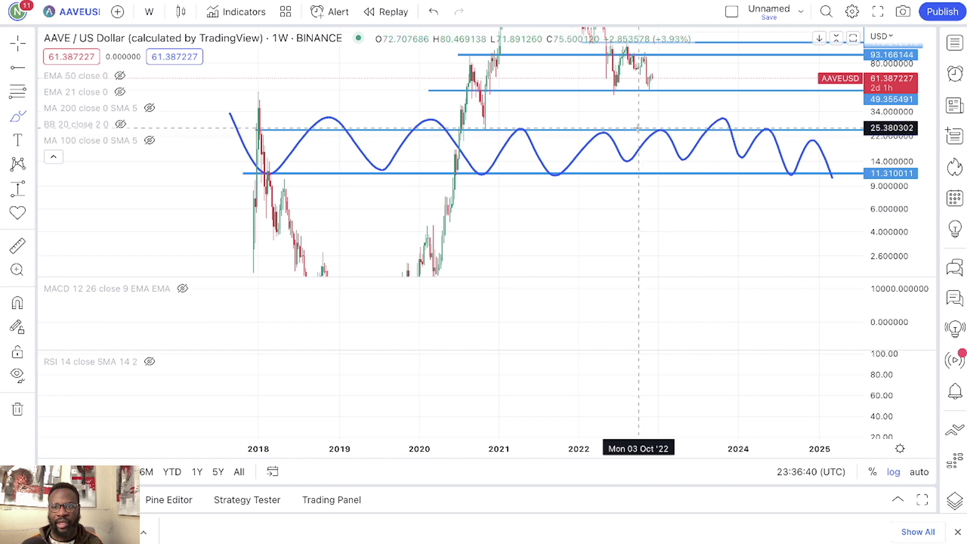
Brush a curve from late 2021 that dips below the 11.31 level and rises above the 24.45 level by late 2023
{"action": "mouse_move", "coordinate": [563, 118]}
{"action": "left_mouse_down"}
{"action": "mouse_move", "coordinate": [571, 151]}
{"action": "mouse_move", "coordinate": [723, 117]}
{"action": "left_mouse_up"}
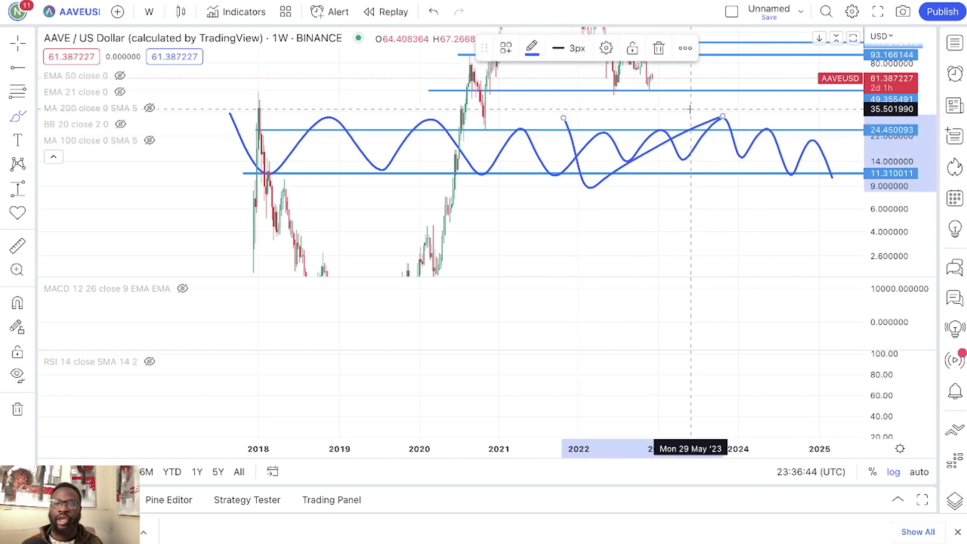
{"action": "scroll", "coordinate": [654, 101], "scroll_direction": "up", "scroll_amount": 2}
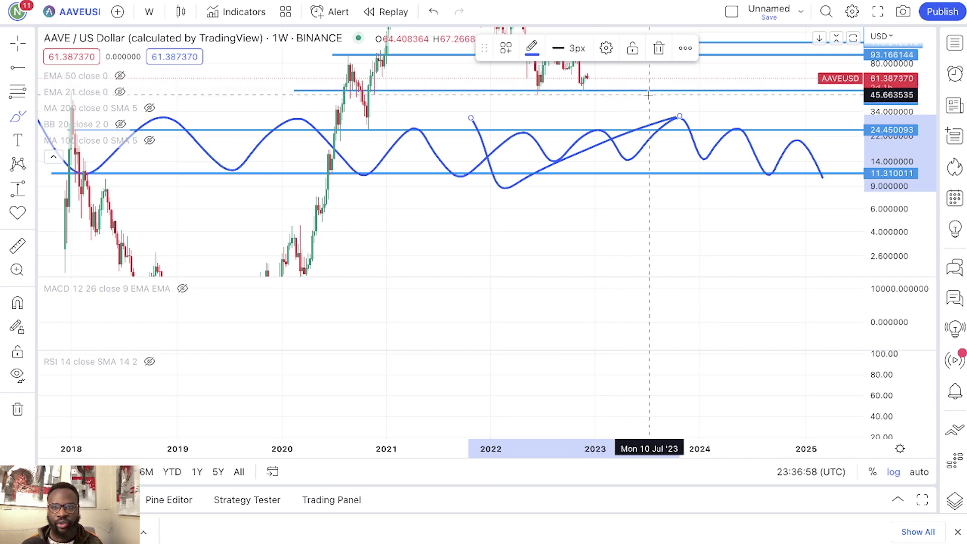
Delete the brushed curve that starts in late 2021 and dips below the 11.31 level
{"action": "left_click", "coordinate": [658, 52]}
Measure the price range from about 24.57 up to about 701.58, spanning January to June 2024
{"action": "left_click_drag", "start_coordinate": [879, 110], "coordinate": [885, 143]}
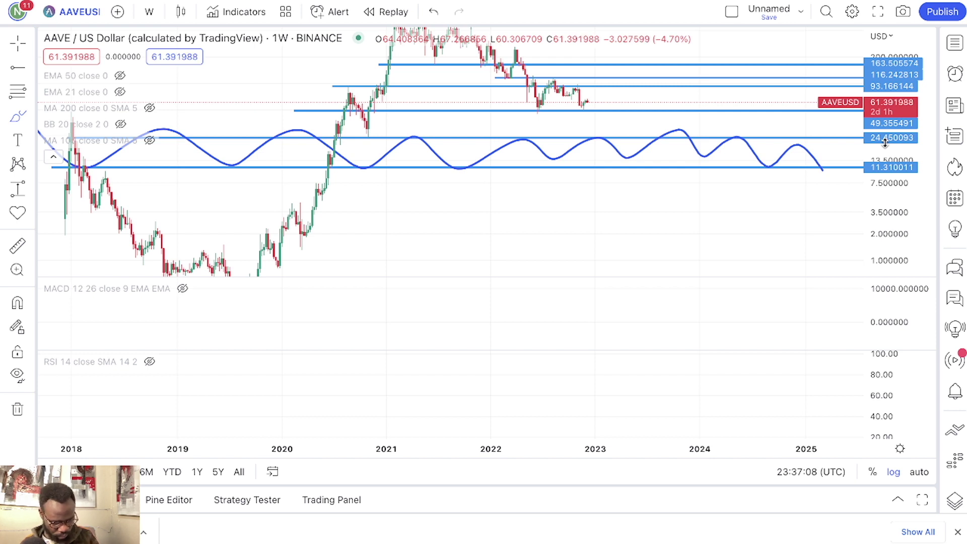
{"action": "scroll", "coordinate": [639, 216], "scroll_direction": "down", "scroll_amount": 1}
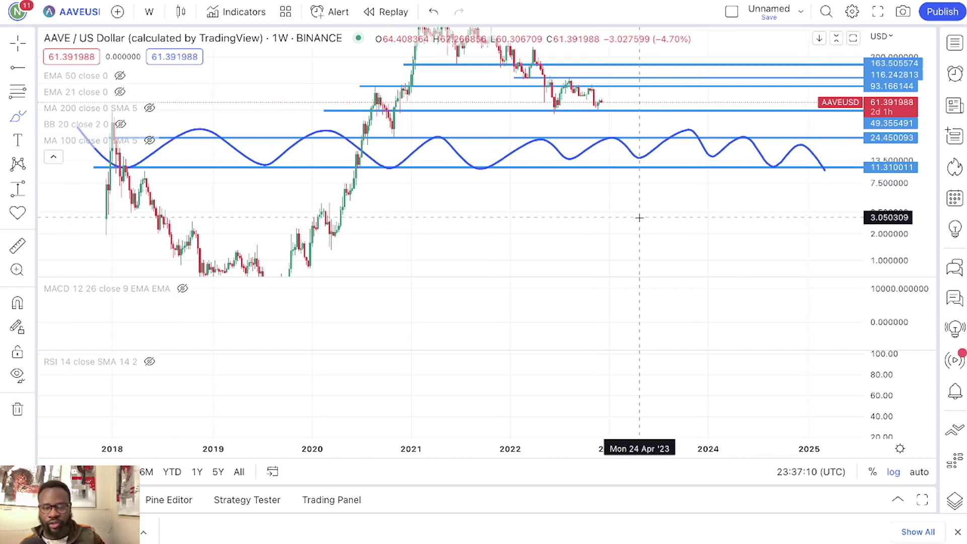
{"action": "scroll", "coordinate": [512, 194], "scroll_direction": "down", "scroll_amount": 1}
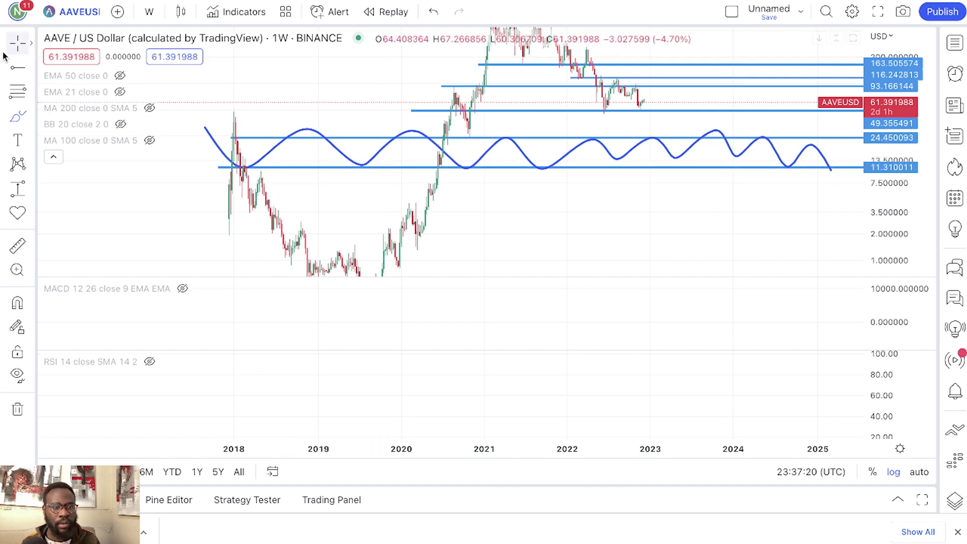
{"action": "left_click_drag", "start_coordinate": [635, 222], "coordinate": [596, 232]}
{"action": "left_click_drag", "start_coordinate": [902, 97], "coordinate": [902, 151]}
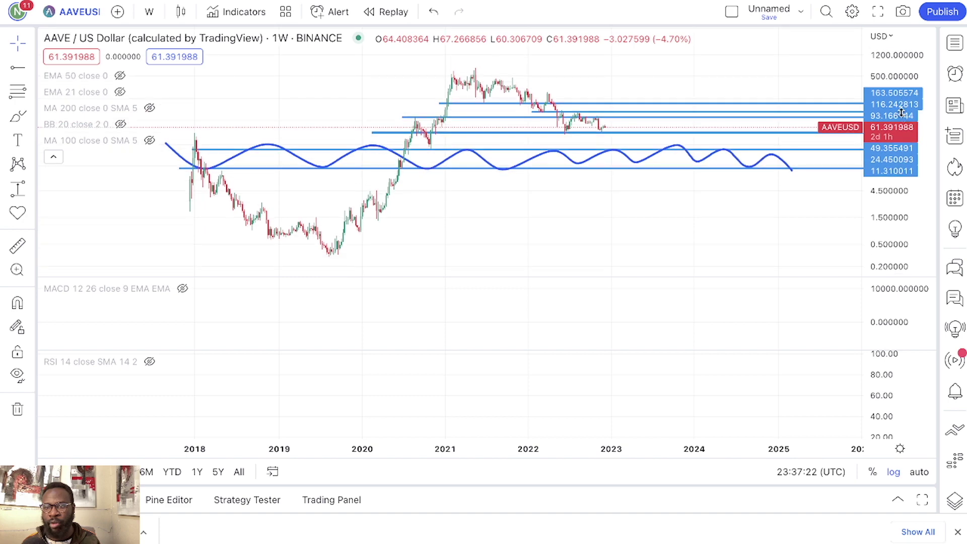
{"action": "left_click_drag", "start_coordinate": [734, 86], "coordinate": [710, 128]}
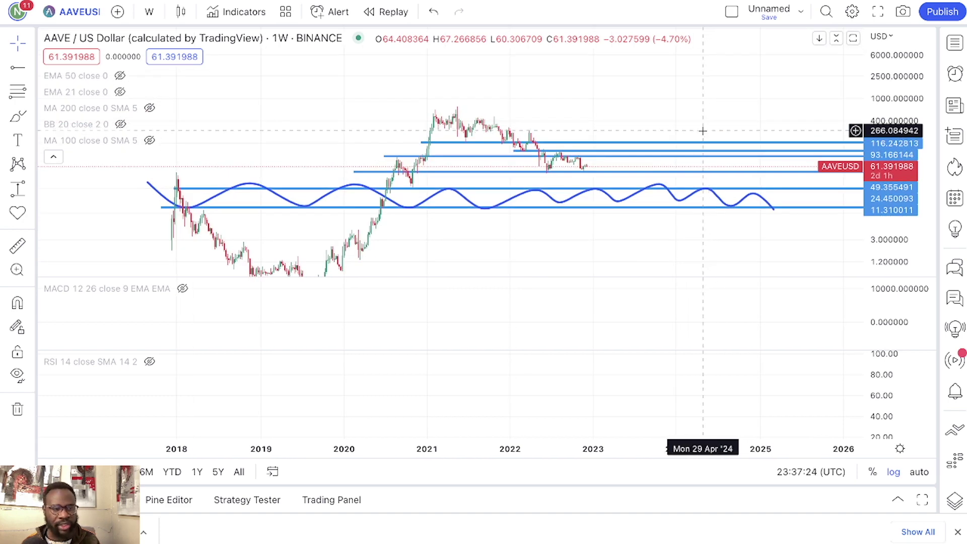
{"action": "left_click", "coordinate": [18, 190]}
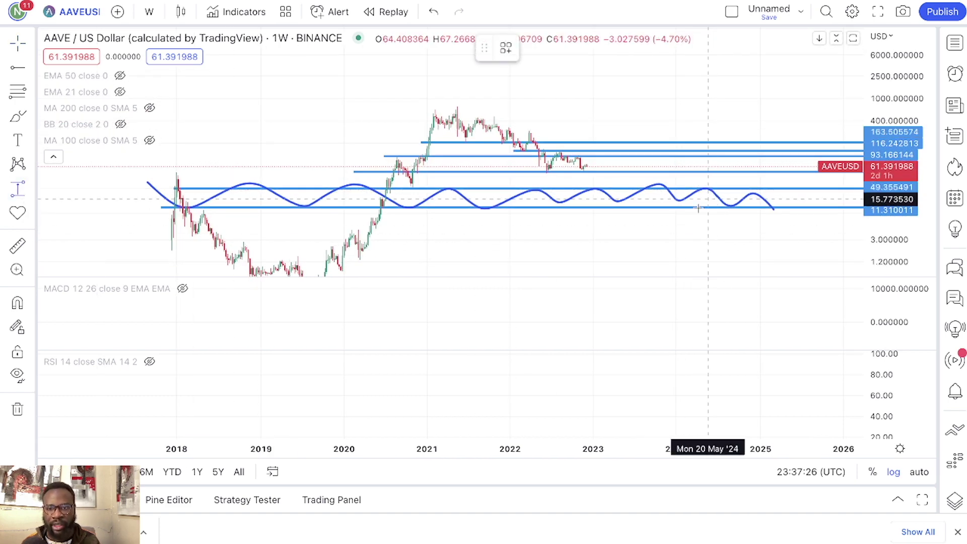
{"action": "left_click", "coordinate": [678, 188]}
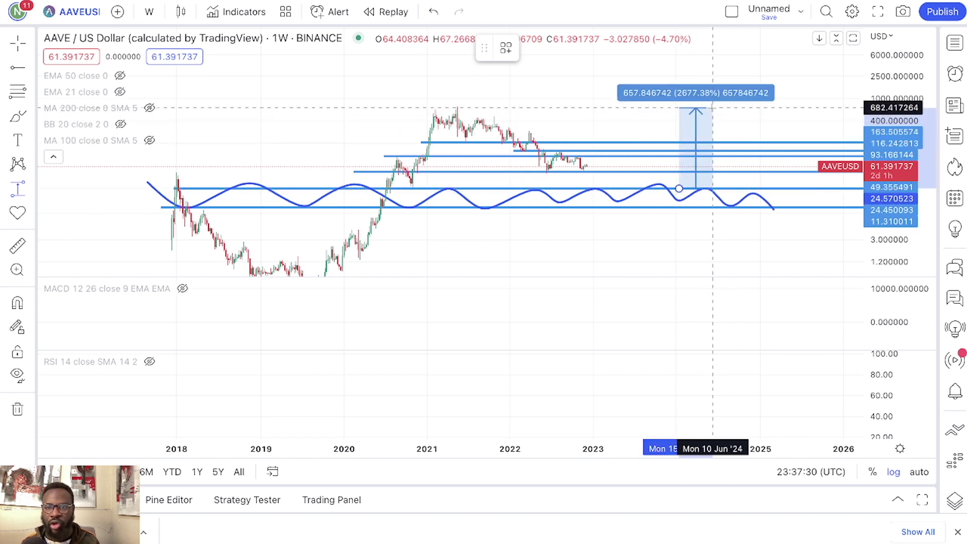
{"action": "left_click", "coordinate": [712, 107]}
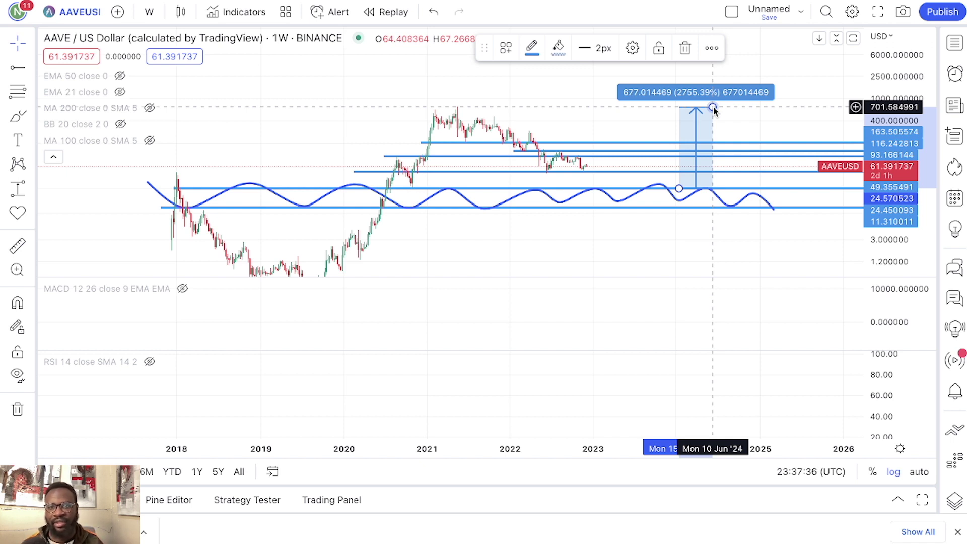
Extend the upper end of the price range measurement to about 2134.57 in July 2024
{"action": "left_click_drag", "start_coordinate": [565, 112], "coordinate": [549, 130]}
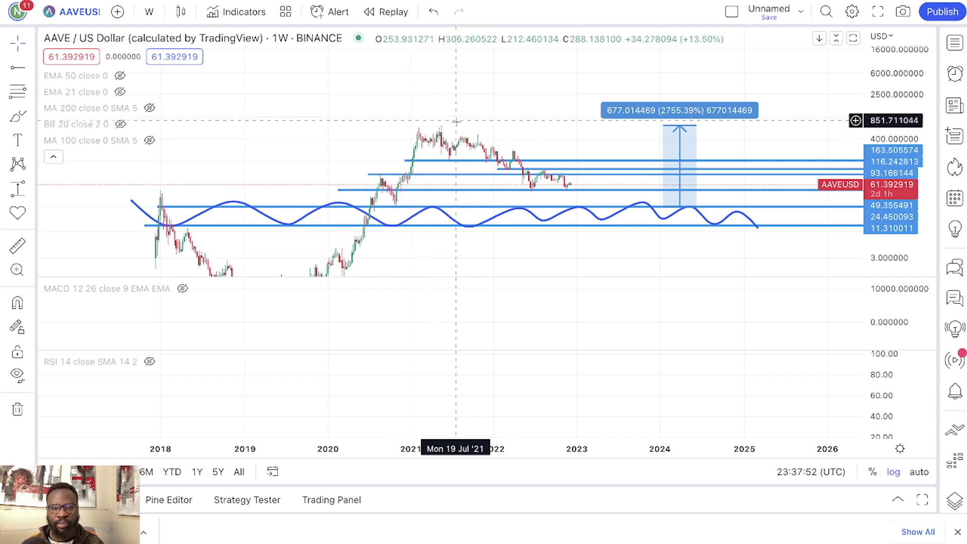
{"action": "scroll", "coordinate": [735, 131], "scroll_direction": "right", "scroll_amount": 1}
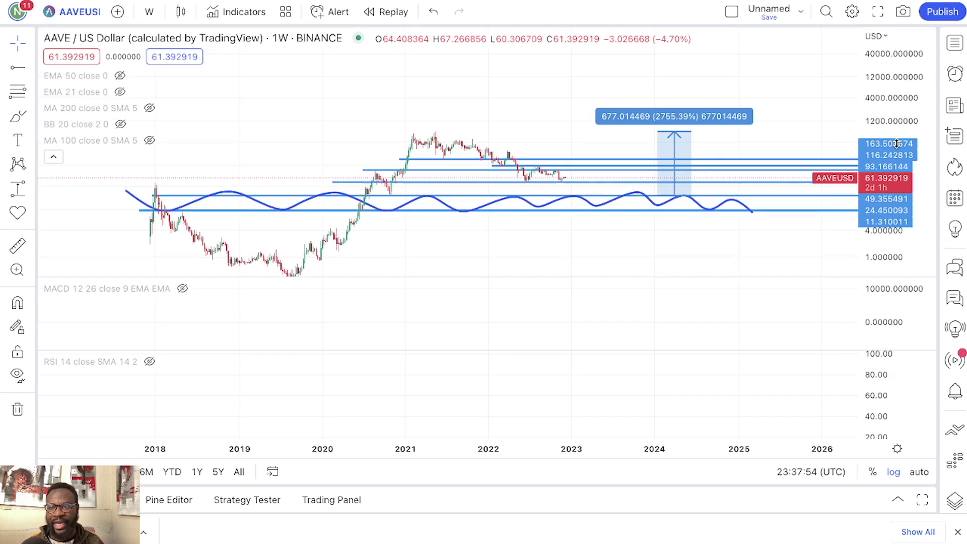
{"action": "left_click_drag", "start_coordinate": [907, 89], "coordinate": [851, 130]}
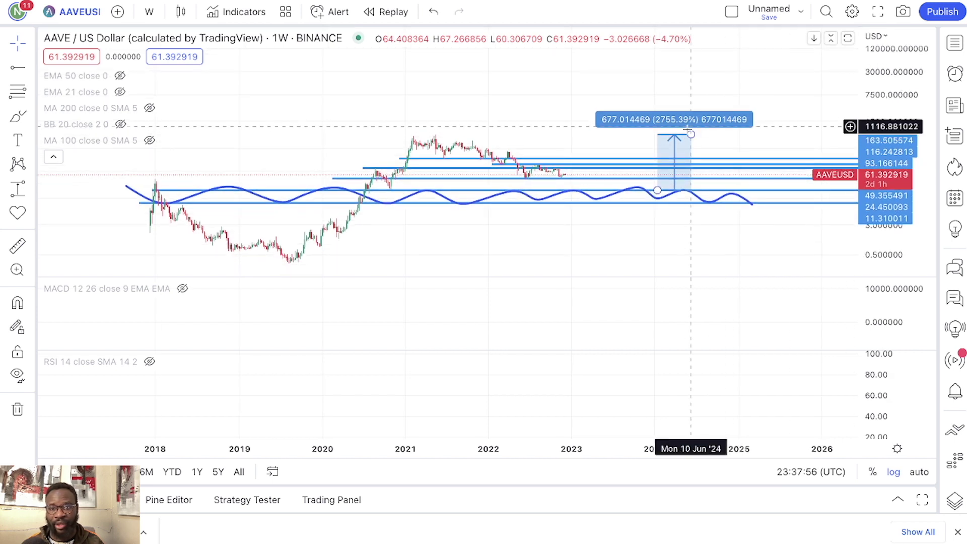
{"action": "left_click_drag", "start_coordinate": [693, 139], "coordinate": [699, 115]}
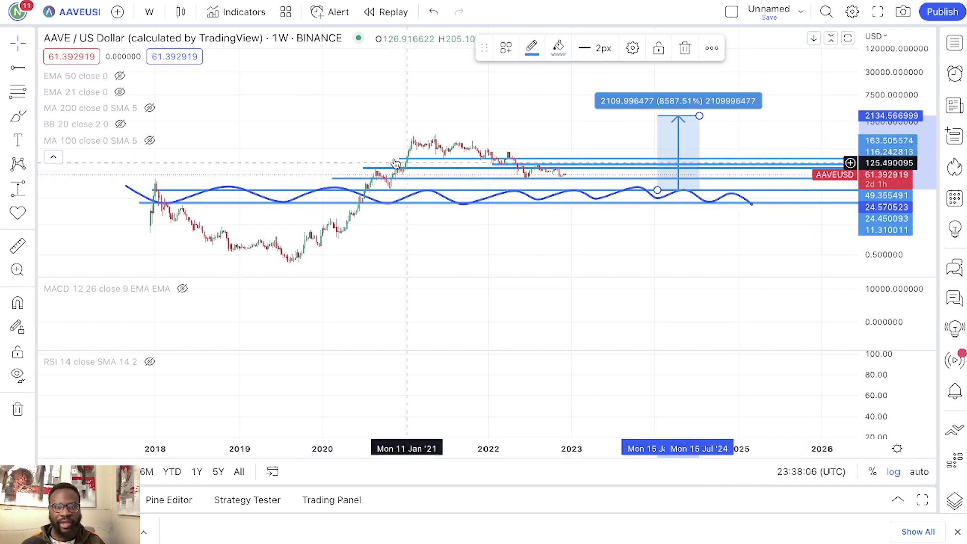
Brush an arc over the 2021 price peak and raise the highest horizontal ray to about 172.47
{"action": "left_click", "coordinate": [18, 117]}
{"action": "mouse_move", "coordinate": [388, 145]}
{"action": "left_mouse_down"}
{"action": "mouse_move", "coordinate": [467, 134]}
{"action": "mouse_move", "coordinate": [515, 143]}
{"action": "left_mouse_up"}
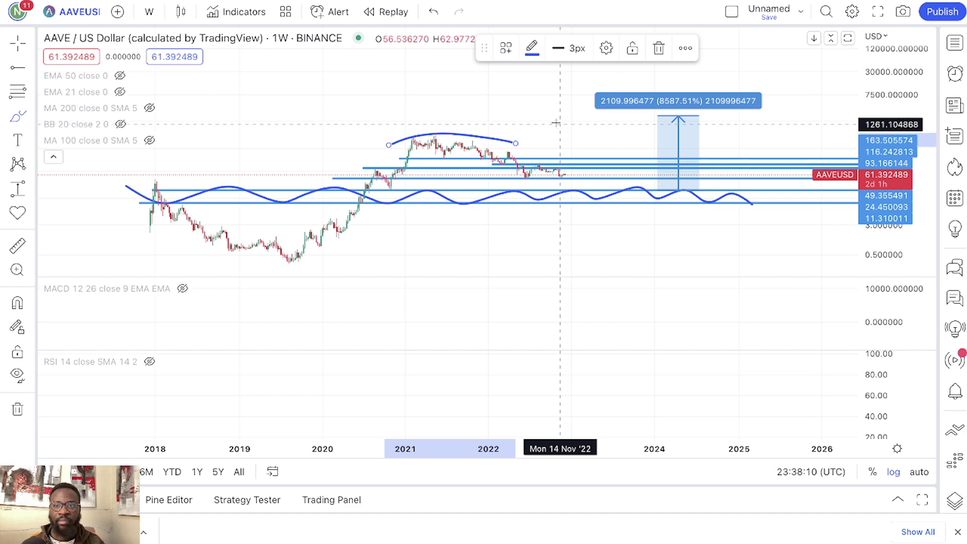
{"action": "left_click_drag", "start_coordinate": [928, 241], "coordinate": [928, 196]}
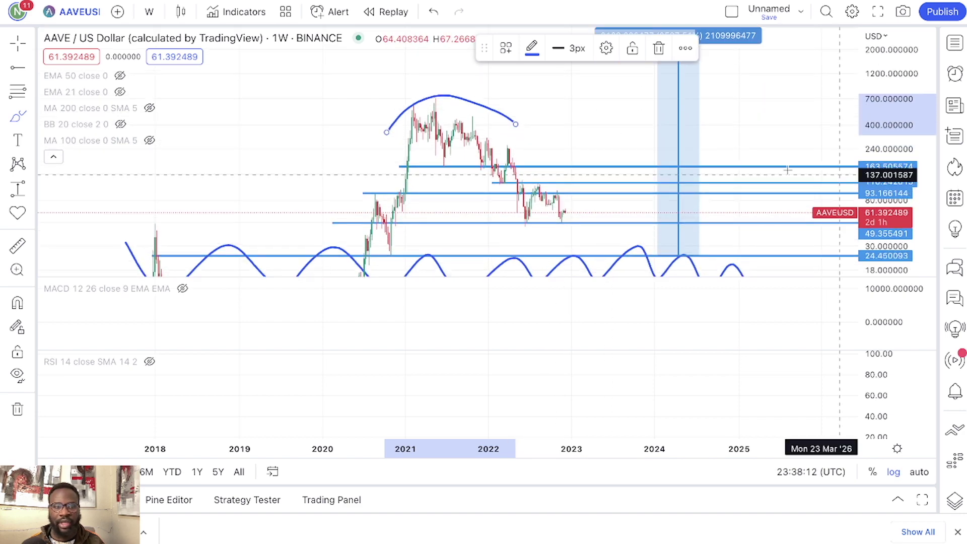
{"action": "mouse_move", "coordinate": [397, 166]}
{"action": "left_mouse_down"}
{"action": "mouse_move", "coordinate": [394, 125]}
{"action": "mouse_move", "coordinate": [391, 164]}
{"action": "left_mouse_up"}
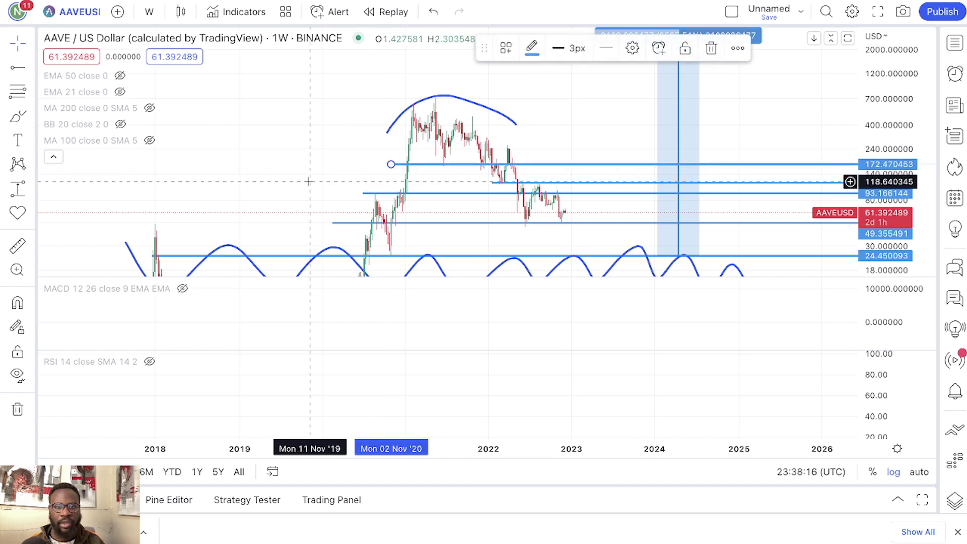
Examine the AAVE/USD price history and the wave between the 24.45 and 11.31 levels
{"action": "left_click_drag", "start_coordinate": [313, 236], "coordinate": [348, 165]}
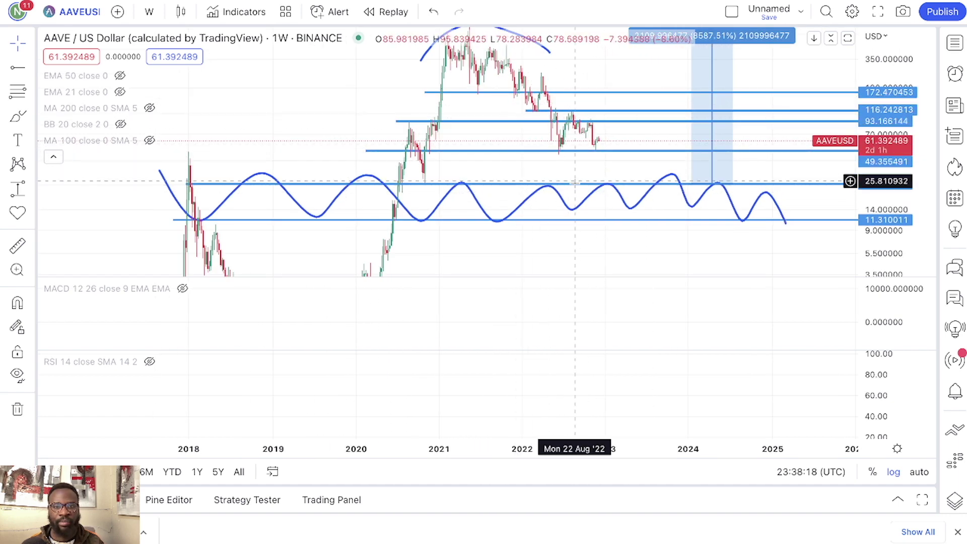
{"action": "left_click_drag", "start_coordinate": [323, 155], "coordinate": [326, 116]}
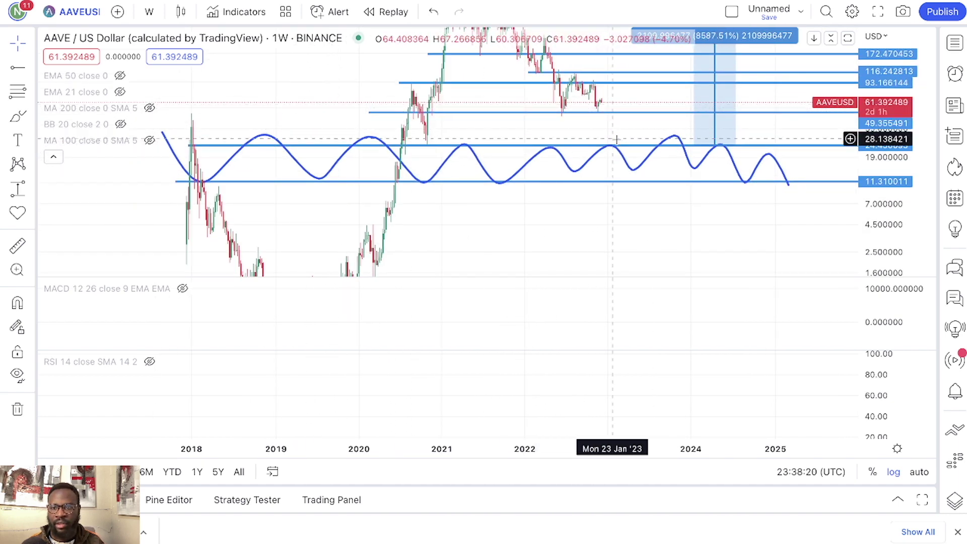
{"action": "scroll", "coordinate": [654, 176], "scroll_direction": "up", "scroll_amount": 2}
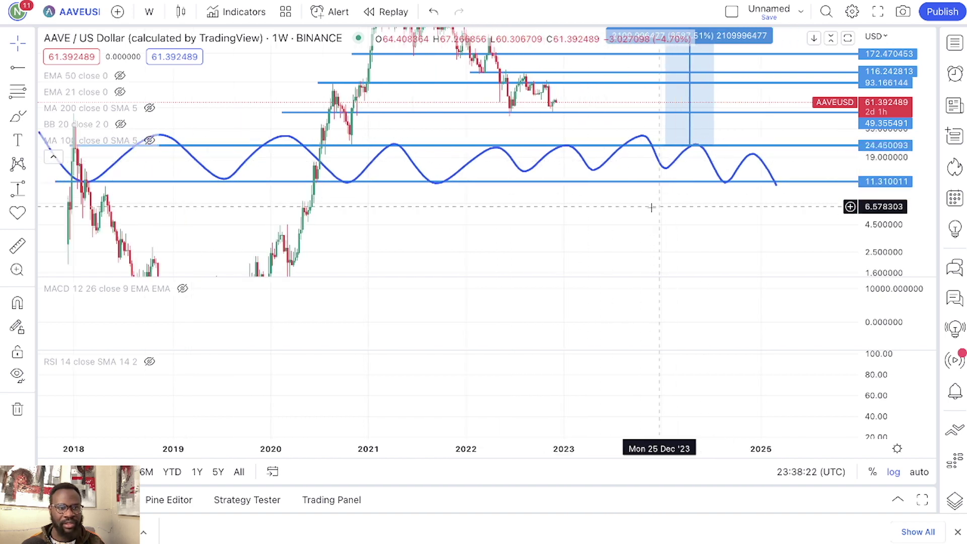
{"action": "scroll", "coordinate": [574, 220], "scroll_direction": "down", "scroll_amount": 3}
{"action": "left_click_drag", "start_coordinate": [668, 230], "coordinate": [623, 226]}
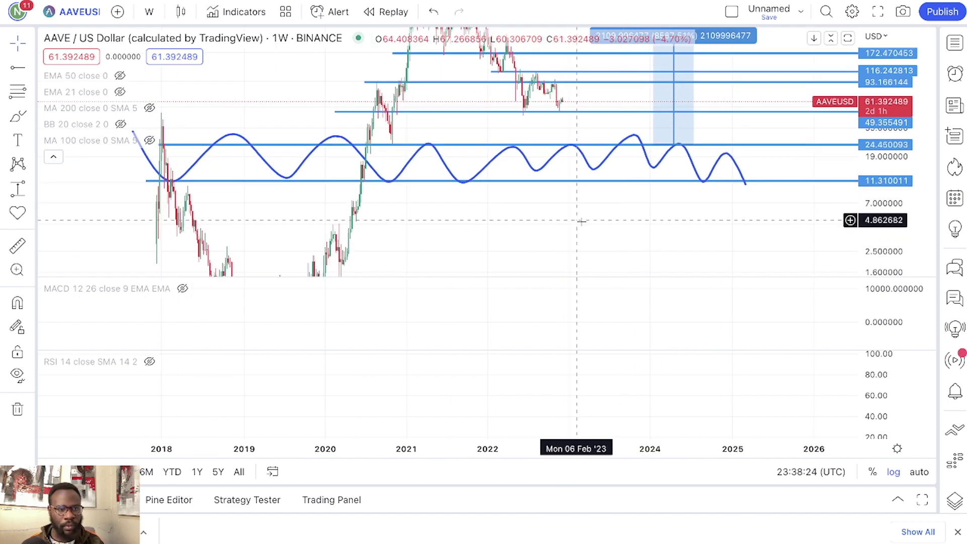
{"action": "left_click_drag", "start_coordinate": [862, 179], "coordinate": [878, 151]}
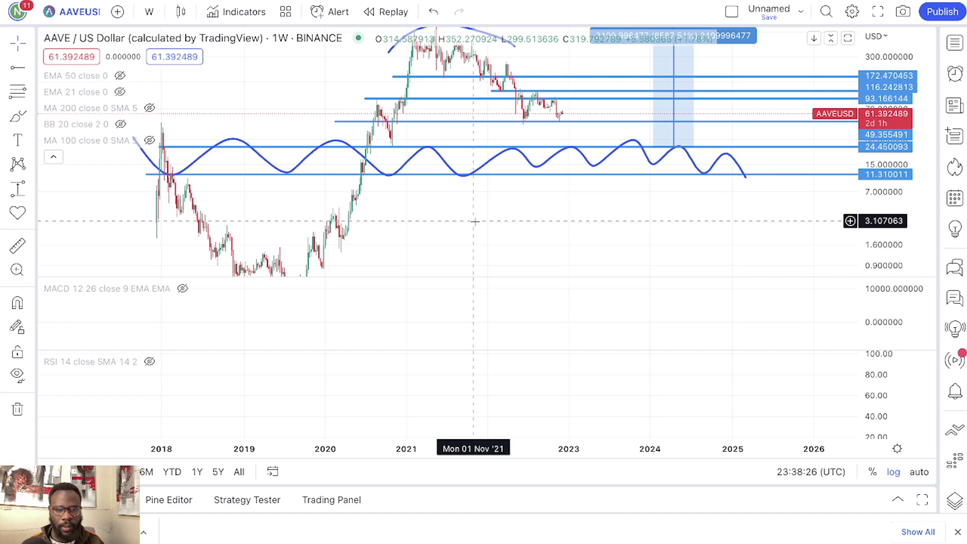
{"action": "scroll", "coordinate": [478, 218], "scroll_direction": "right", "scroll_amount": 3}
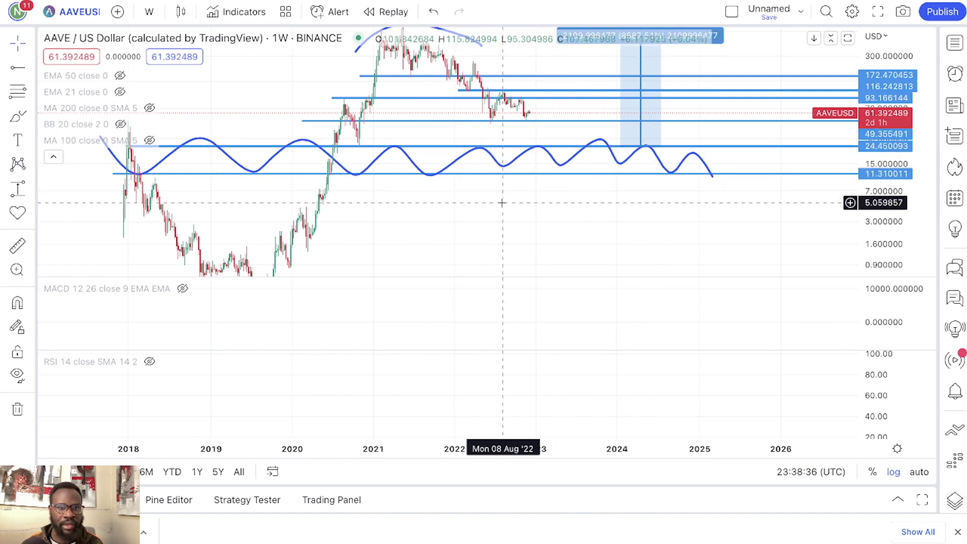
{"action": "scroll", "coordinate": [502, 203], "scroll_direction": "down", "scroll_amount": 1}
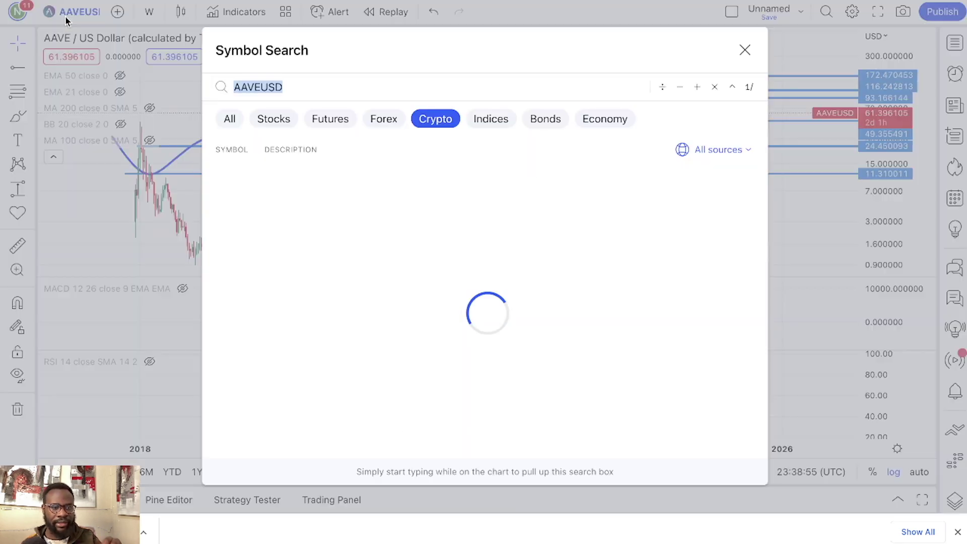
Search for the symbol COTI and load the COTI / United States Dollar chart from Coinbase
{"action": "left_click", "coordinate": [65, 16]}
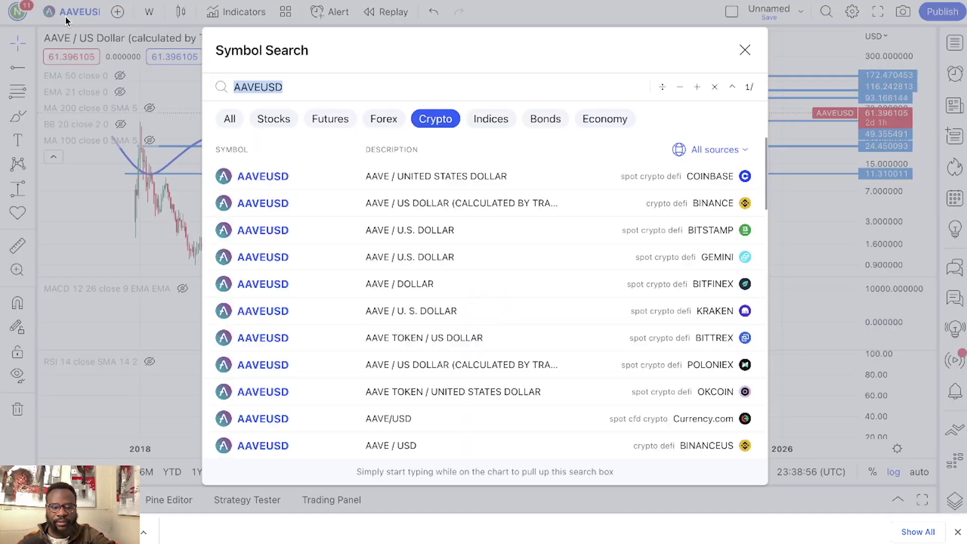
{"action": "type", "text": "COTI"}
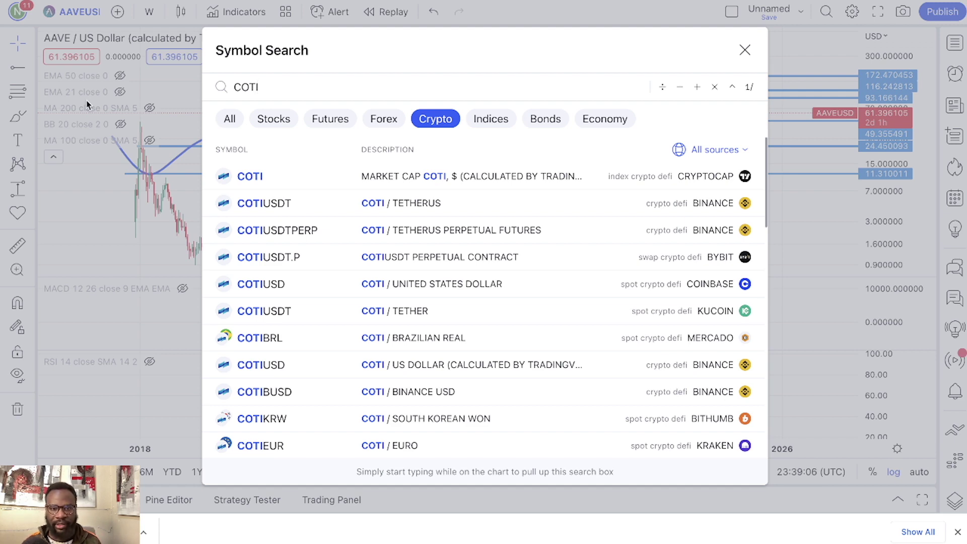
{"action": "left_click", "coordinate": [439, 282]}
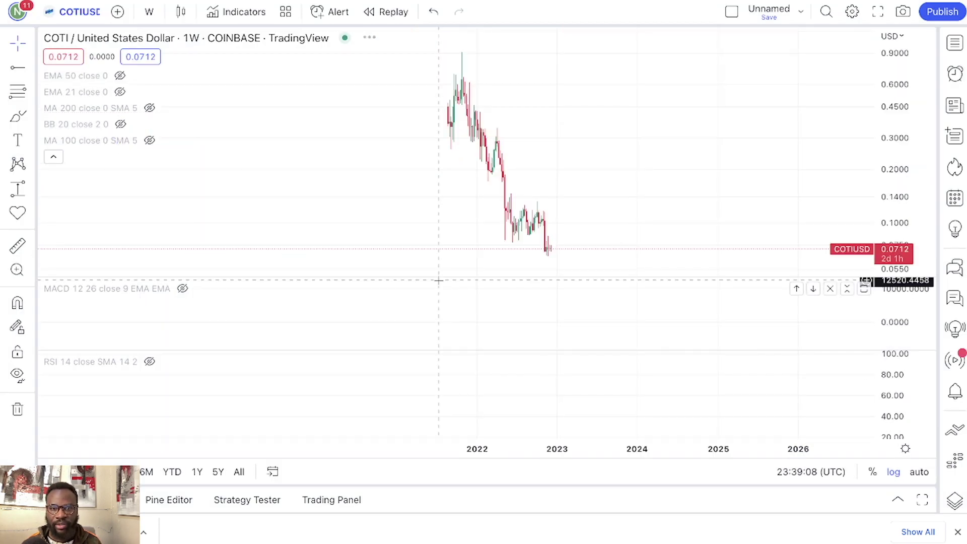
{"action": "scroll", "coordinate": [539, 154], "scroll_direction": "up", "scroll_amount": 3}
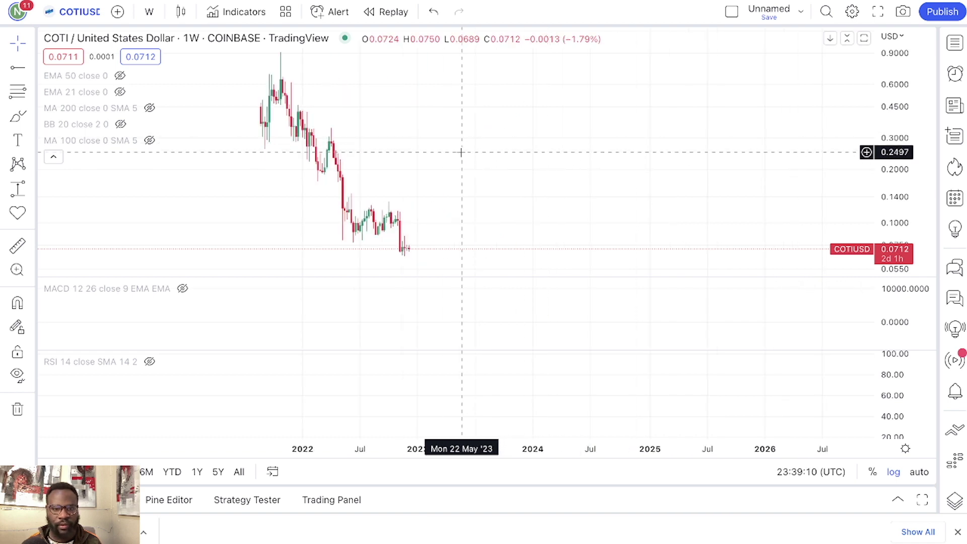
Switch the chart to the COTI / US Dollar symbol from Binance
{"action": "mouse_move", "coordinate": [126, 81]}
{"action": "left_click", "coordinate": [89, 12]}
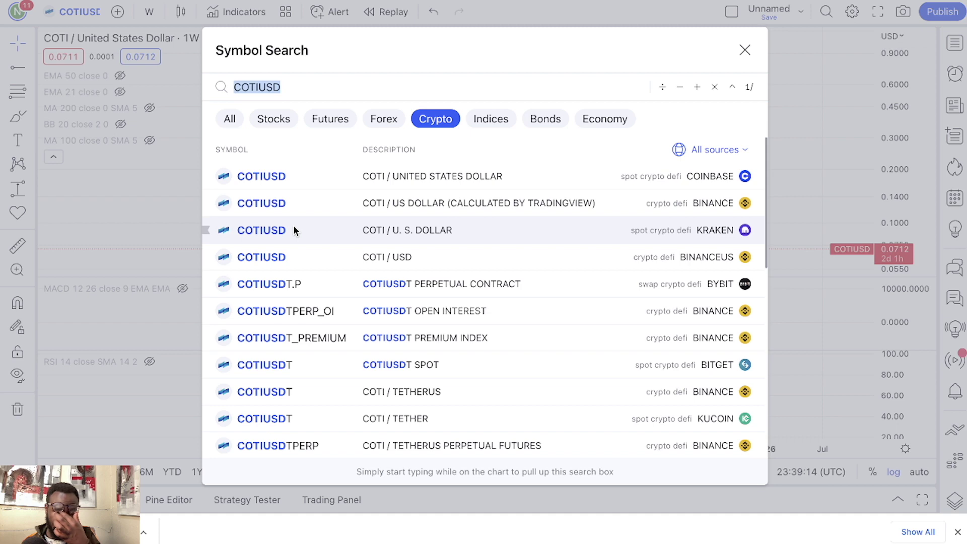
{"action": "left_click", "coordinate": [361, 199]}
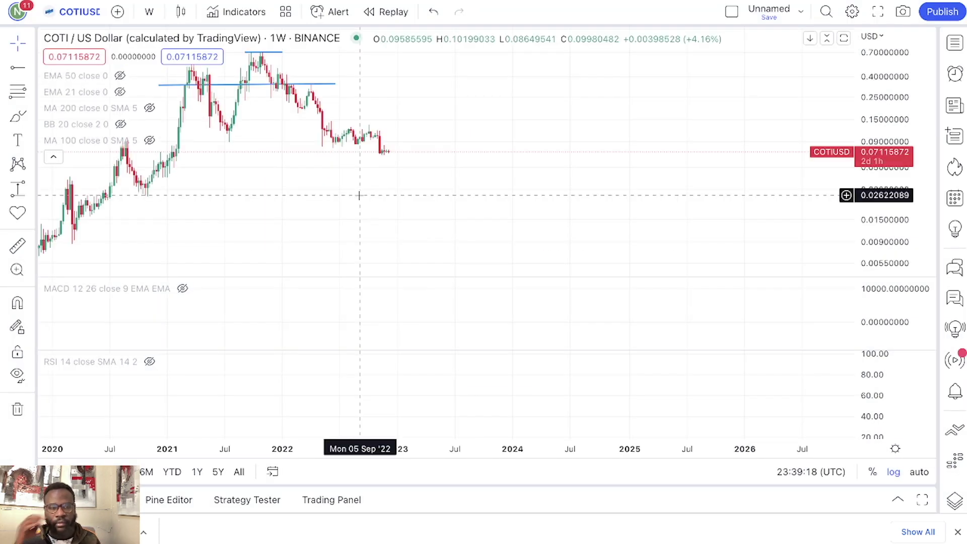
Draw horizontal rays at about 0.0695 and 0.0398, starting in early 2019 before the first candles
{"action": "scroll", "coordinate": [359, 196], "scroll_direction": "down", "scroll_amount": 3}
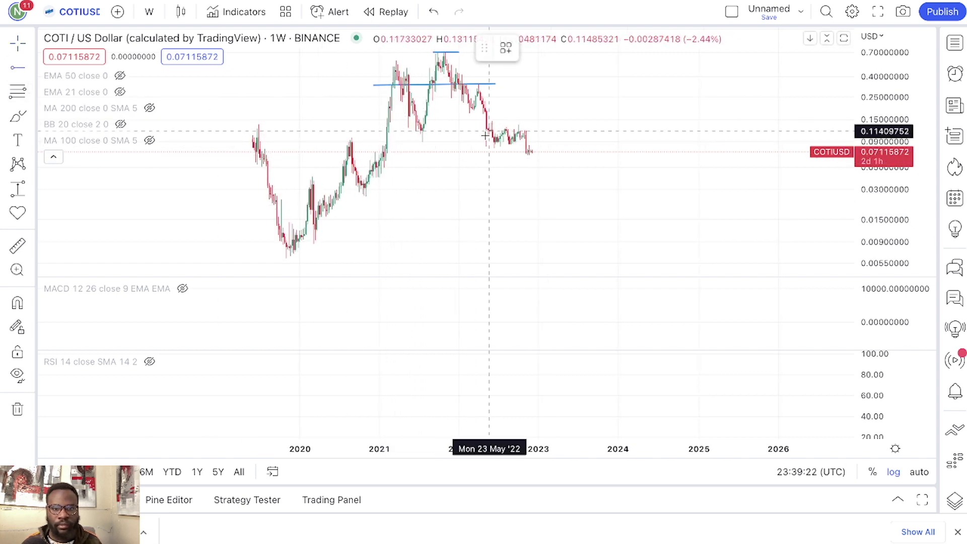
{"action": "left_click", "coordinate": [239, 153]}
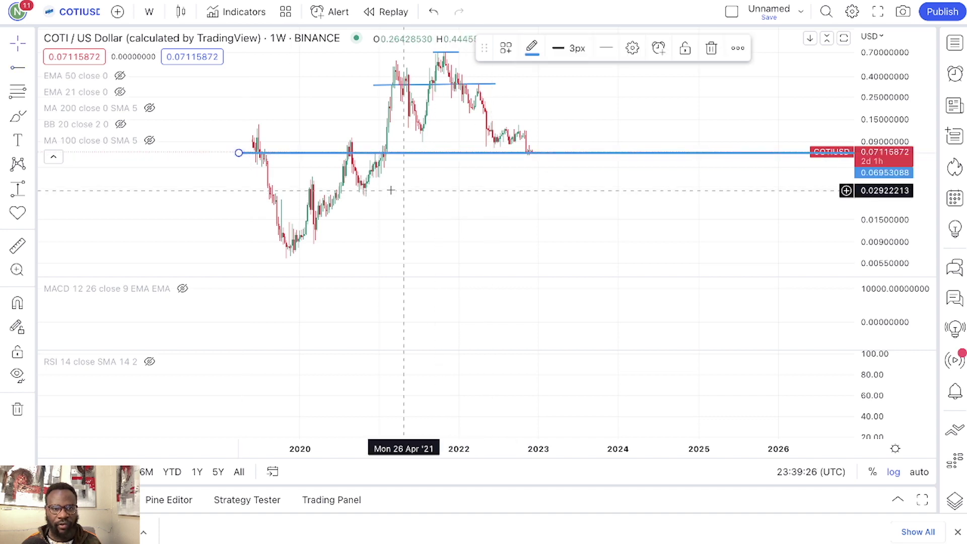
{"action": "left_click", "coordinate": [317, 146]}
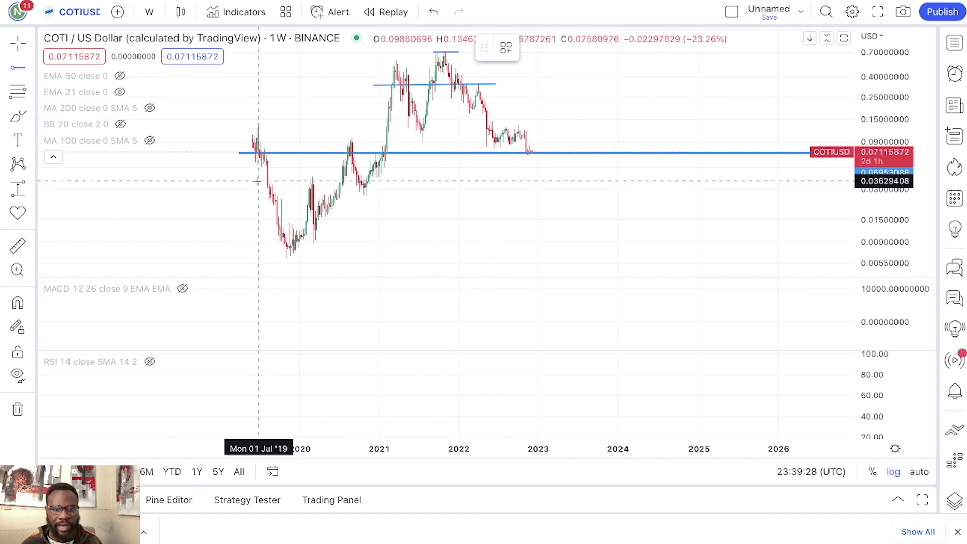
{"action": "left_click", "coordinate": [239, 177]}
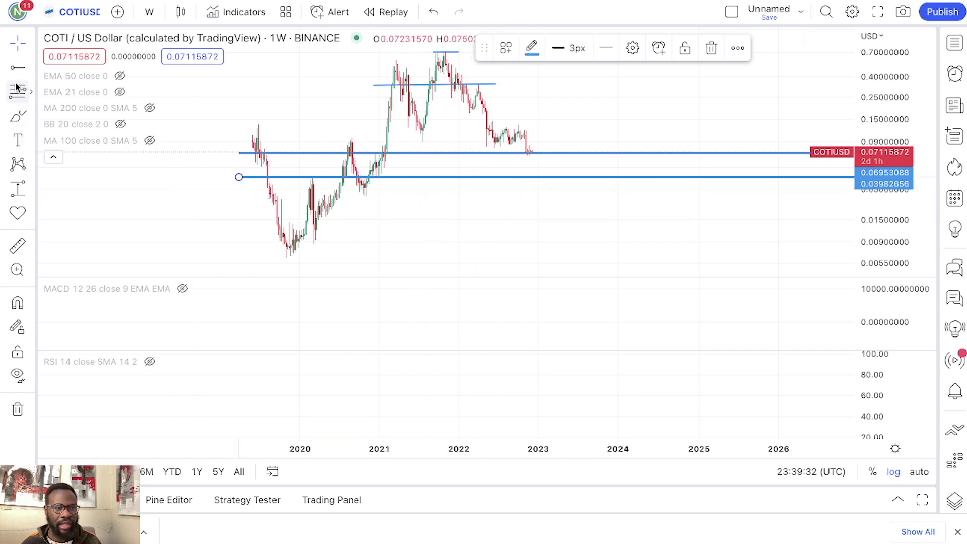
Draw horizontal rays at about 0.0250 and 0.1233, starting in 2019 before the first candles
{"action": "left_click", "coordinate": [292, 196]}
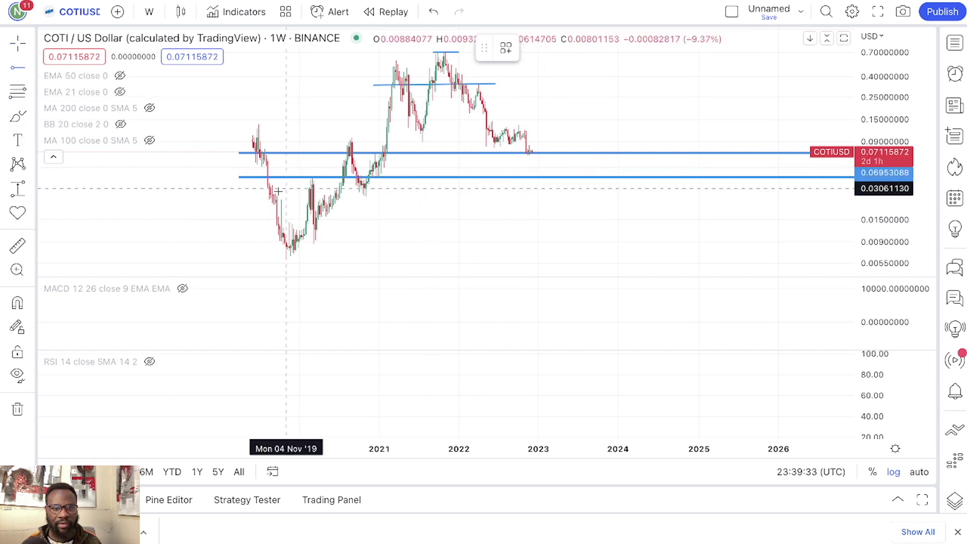
{"action": "left_click", "coordinate": [229, 197]}
{"action": "left_click_drag", "start_coordinate": [417, 218], "coordinate": [528, 208]}
{"action": "scroll", "coordinate": [527, 207], "scroll_direction": "up", "scroll_amount": 3}
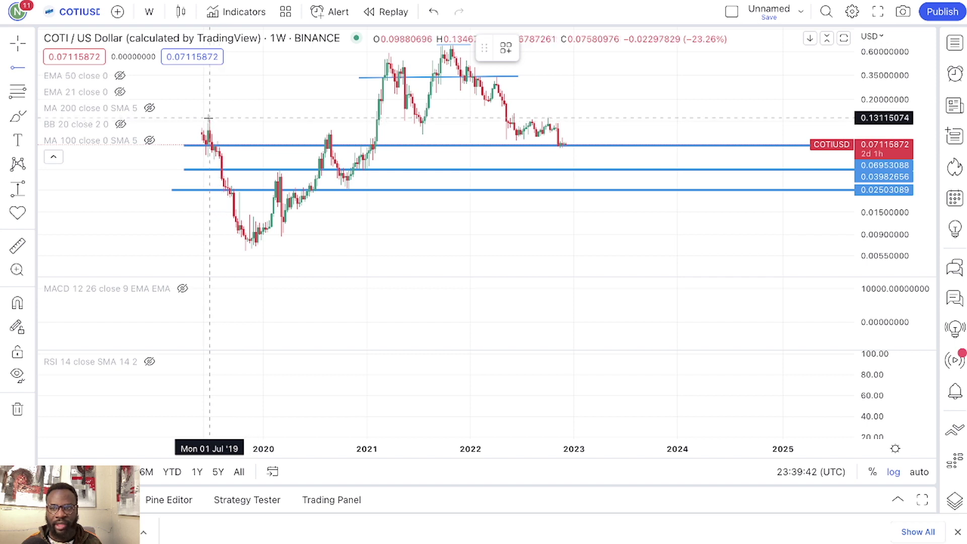
{"action": "left_click", "coordinate": [192, 121]}
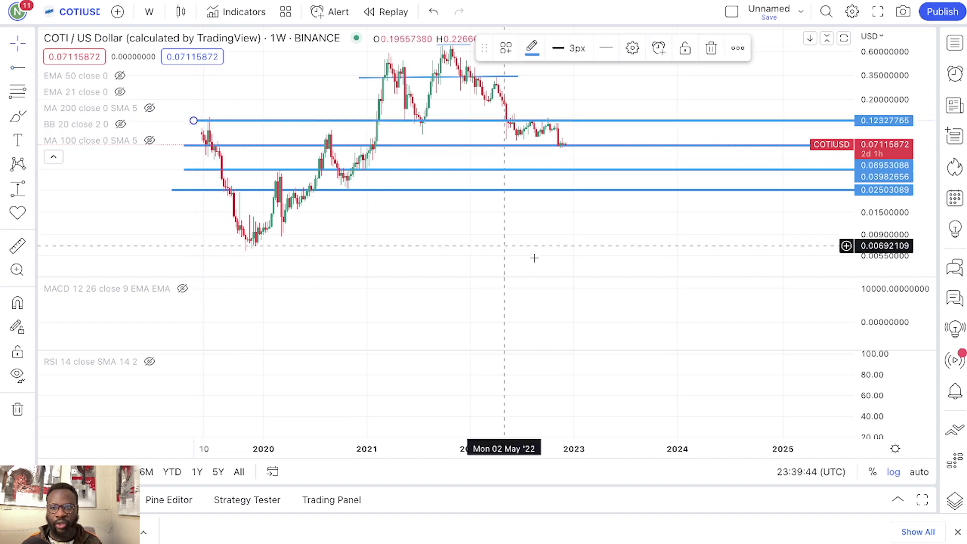
Draw a horizontal ray at about 0.1706, starting in December 2020
{"action": "left_click_drag", "start_coordinate": [562, 230], "coordinate": [603, 252]}
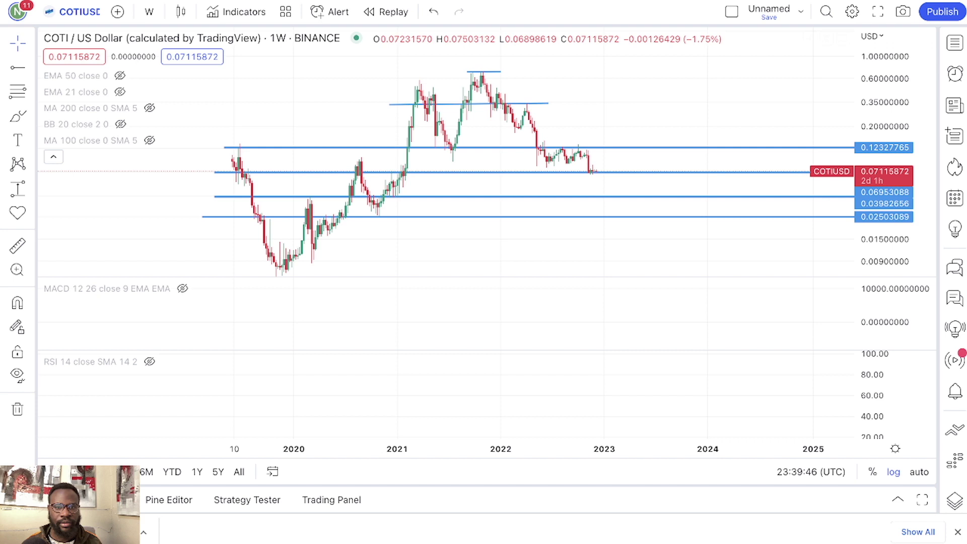
{"action": "mouse_move", "coordinate": [64, 89]}
{"action": "left_click", "coordinate": [14, 75]}
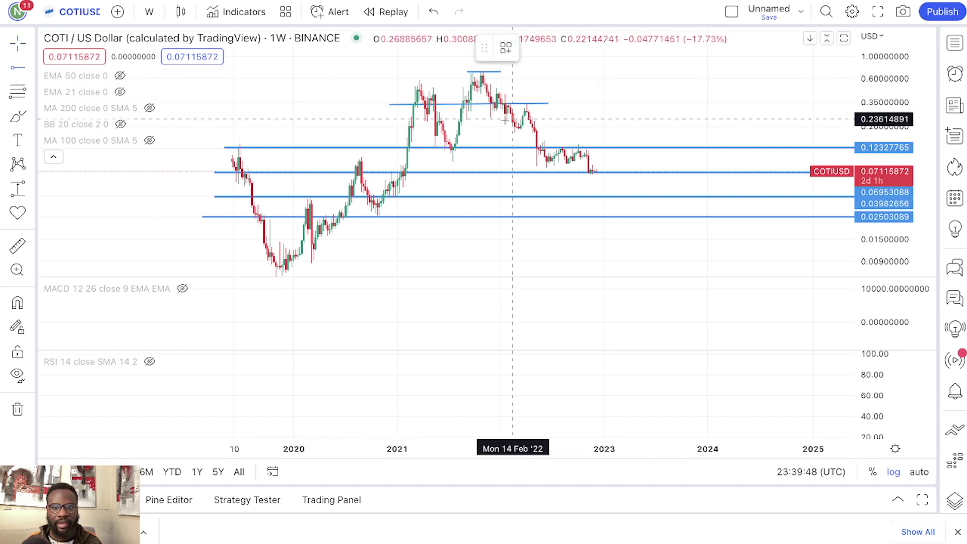
{"action": "left_click", "coordinate": [389, 134]}
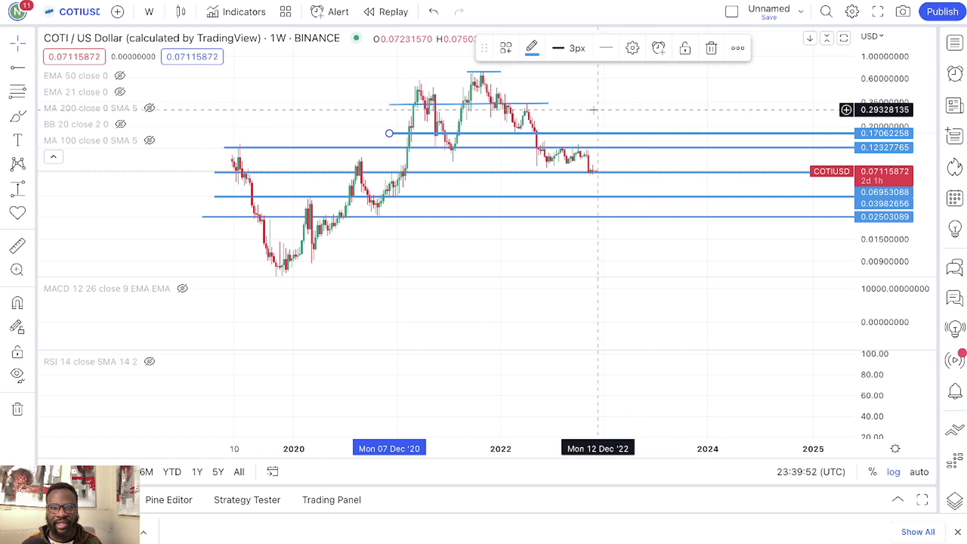
{"action": "mouse_move", "coordinate": [41, 104]}
{"action": "key", "text": "Escape"}
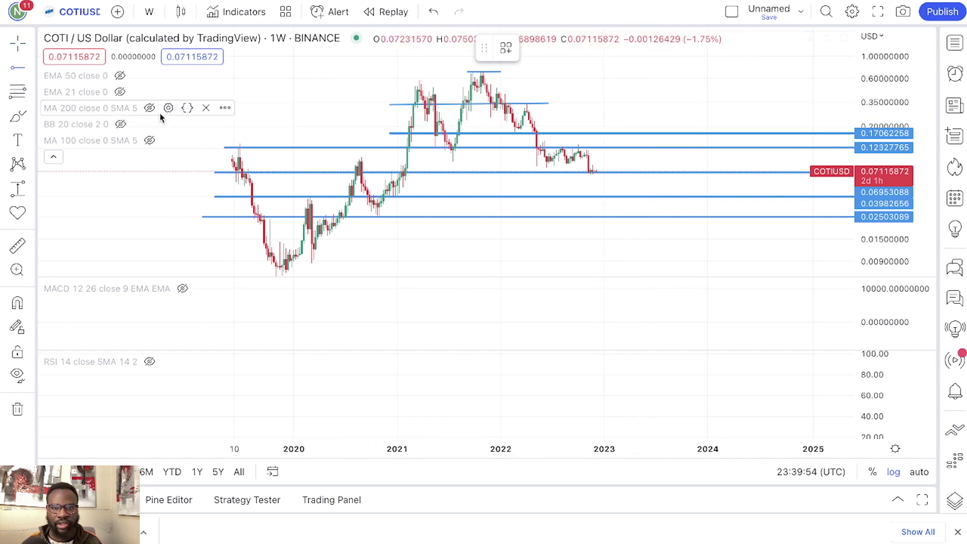
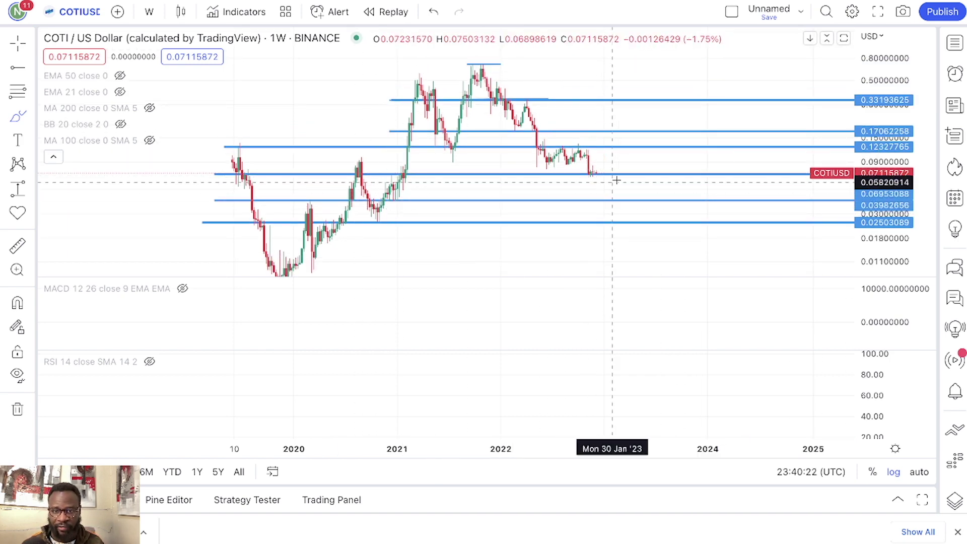
Brush a wave around the 0.0398 and 0.0250 rays through early 2025, and mark a 2023 price range from about 0.0744 down to about 0.032
{"action": "mouse_move", "coordinate": [225, 201]}
{"action": "left_mouse_down"}
{"action": "mouse_move", "coordinate": [460, 192]}
{"action": "mouse_move", "coordinate": [533, 212]}
{"action": "mouse_move", "coordinate": [726, 221]}
{"action": "mouse_move", "coordinate": [823, 193]}
{"action": "left_mouse_up"}
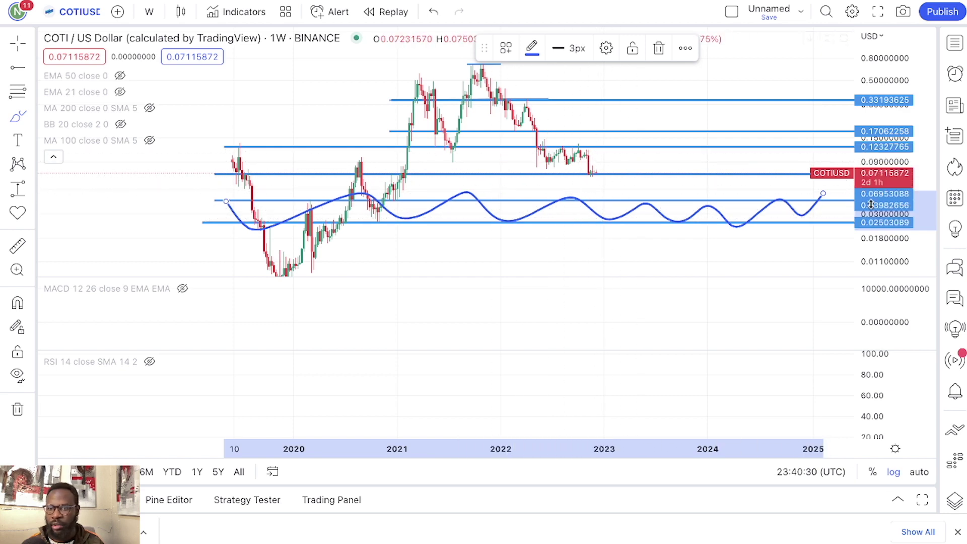
{"action": "scroll", "coordinate": [885, 181], "scroll_direction": "up", "scroll_amount": 2}
{"action": "left_click", "coordinate": [18, 190]}
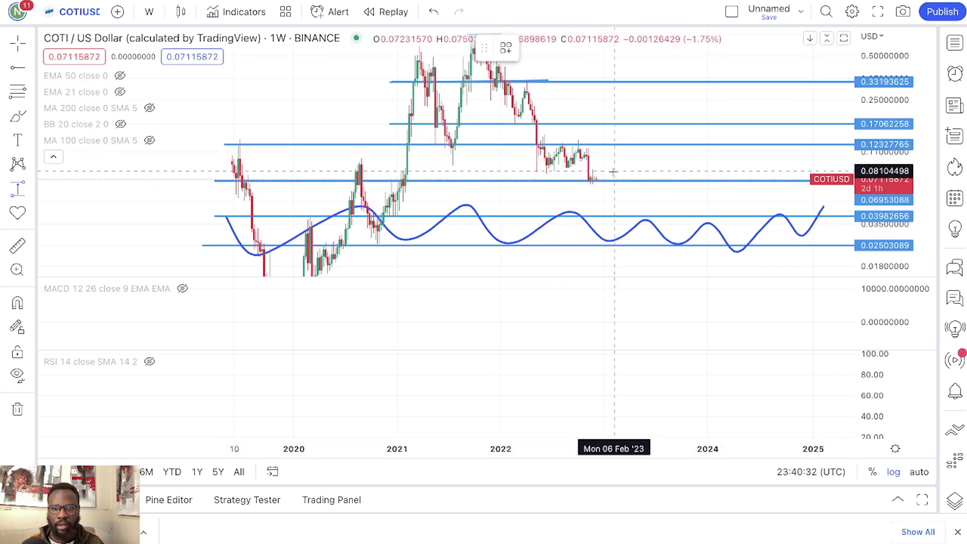
{"action": "left_click", "coordinate": [615, 177]}
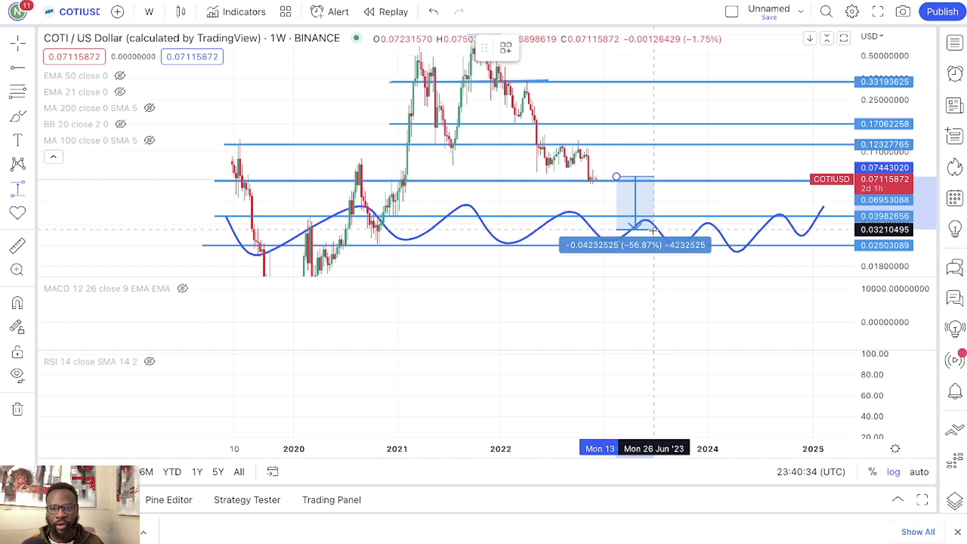
{"action": "left_click", "coordinate": [682, 230]}
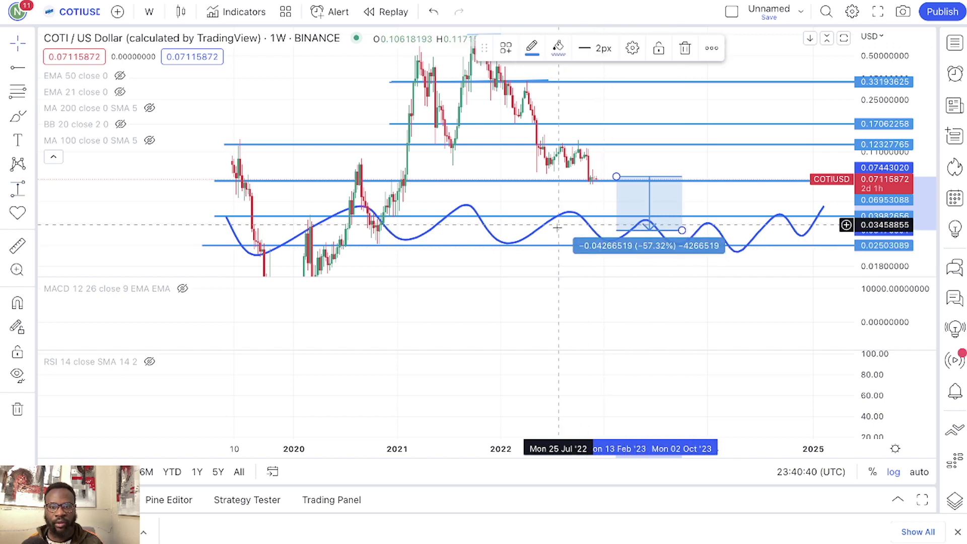
{"action": "left_click_drag", "start_coordinate": [528, 234], "coordinate": [540, 192]}
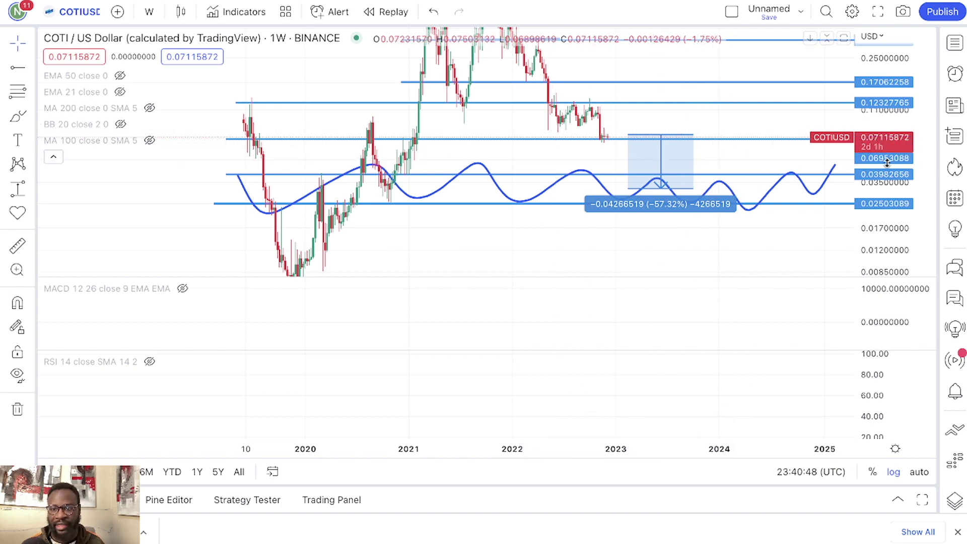
{"action": "left_click_drag", "start_coordinate": [887, 162], "coordinate": [882, 166]}
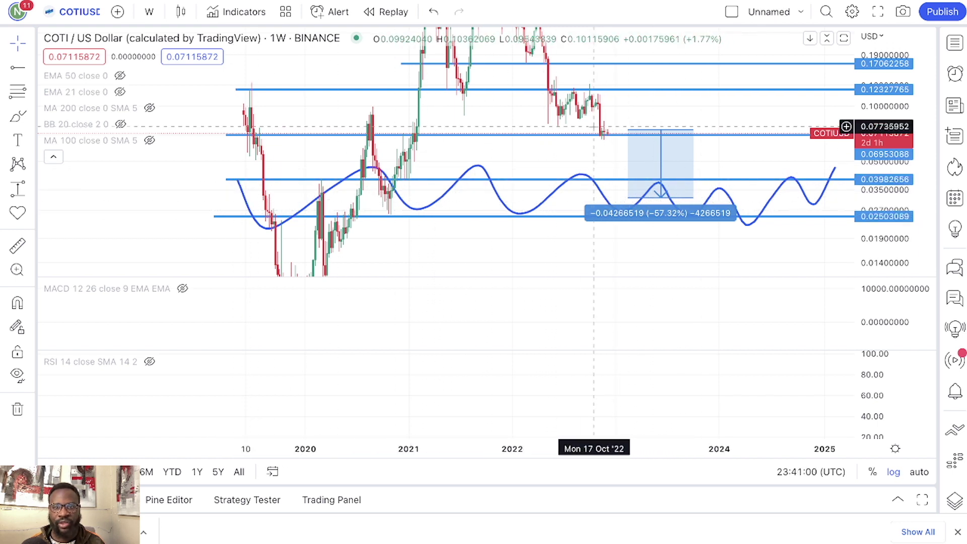
Brush a shallow wave along the 0.0695 ray through late 2024 and another wave between the 0.0398 and 0.0250 rays from mid-2019 to 2022
{"action": "left_click", "coordinate": [18, 117]}
{"action": "mouse_move", "coordinate": [229, 132]}
{"action": "left_mouse_down"}
{"action": "mouse_move", "coordinate": [498, 122]}
{"action": "mouse_move", "coordinate": [802, 130]}
{"action": "left_mouse_up"}
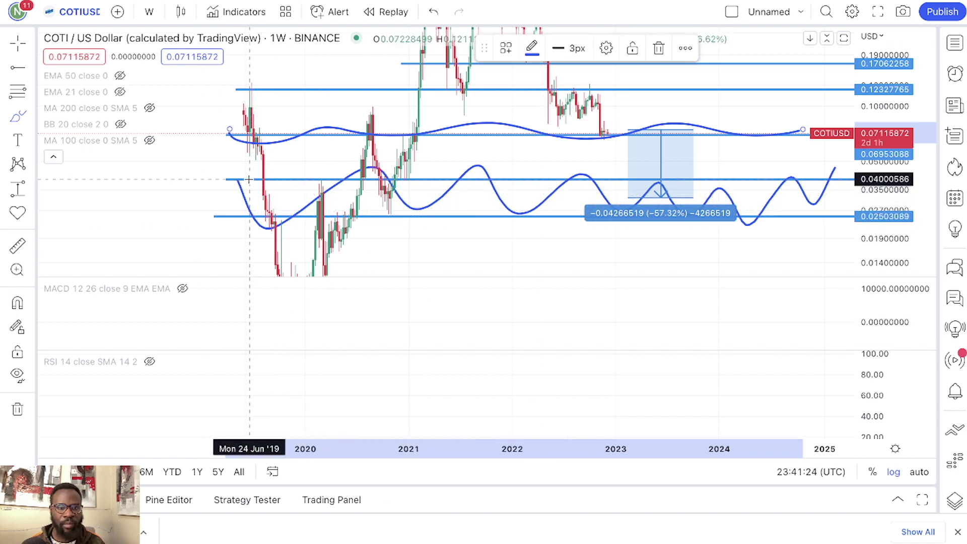
{"action": "mouse_move", "coordinate": [248, 179]}
{"action": "left_mouse_down"}
{"action": "mouse_move", "coordinate": [280, 222]}
{"action": "mouse_move", "coordinate": [328, 227]}
{"action": "mouse_move", "coordinate": [542, 208]}
{"action": "left_mouse_up"}
{"action": "scroll", "coordinate": [420, 163], "scroll_direction": "up", "scroll_amount": 2}
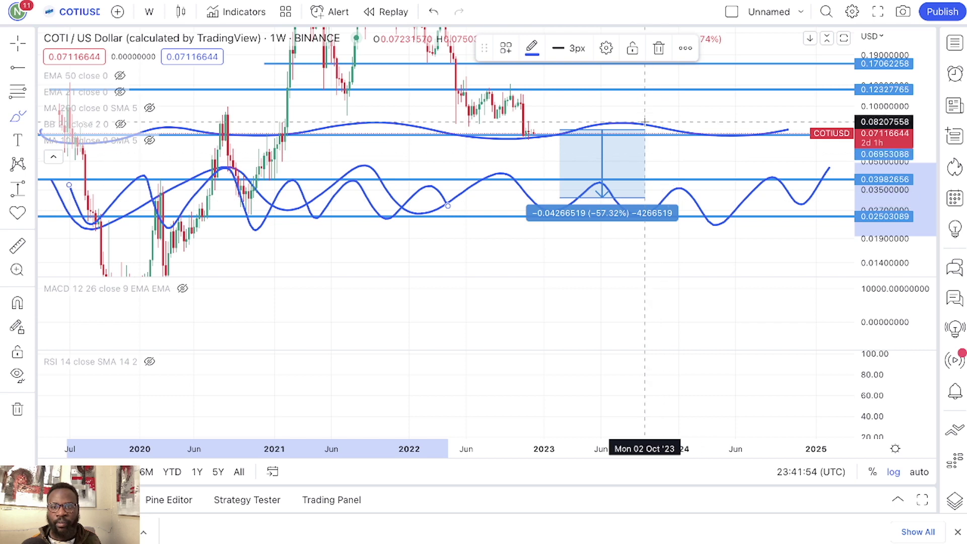
Remove all drawings from the COTI chart, keeping the indicators
{"action": "right_click", "coordinate": [647, 108]}
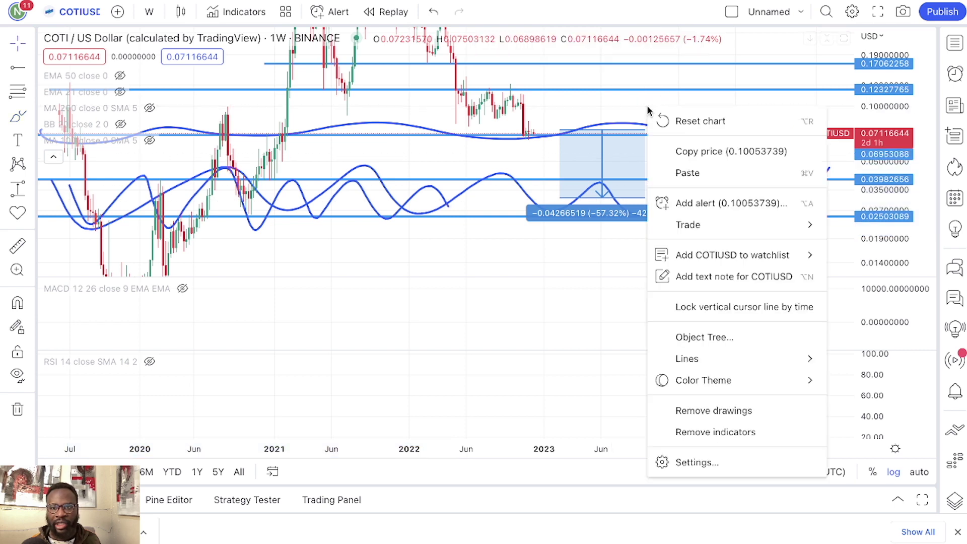
{"action": "left_click", "coordinate": [711, 409]}
{"action": "left_click_drag", "start_coordinate": [624, 103], "coordinate": [737, 157]}
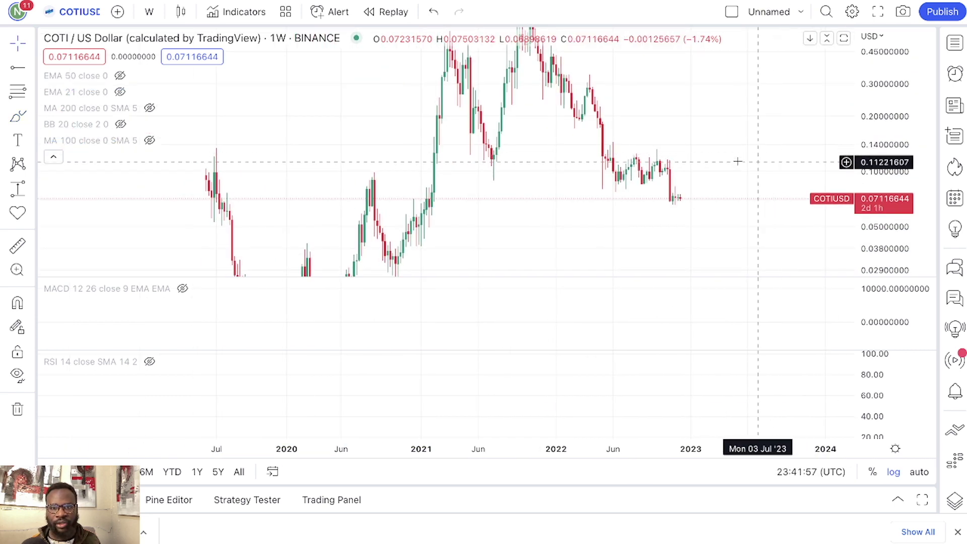
{"action": "double_click", "coordinate": [885, 93]}
{"action": "scroll", "coordinate": [658, 155], "scroll_direction": "up", "scroll_amount": 2}
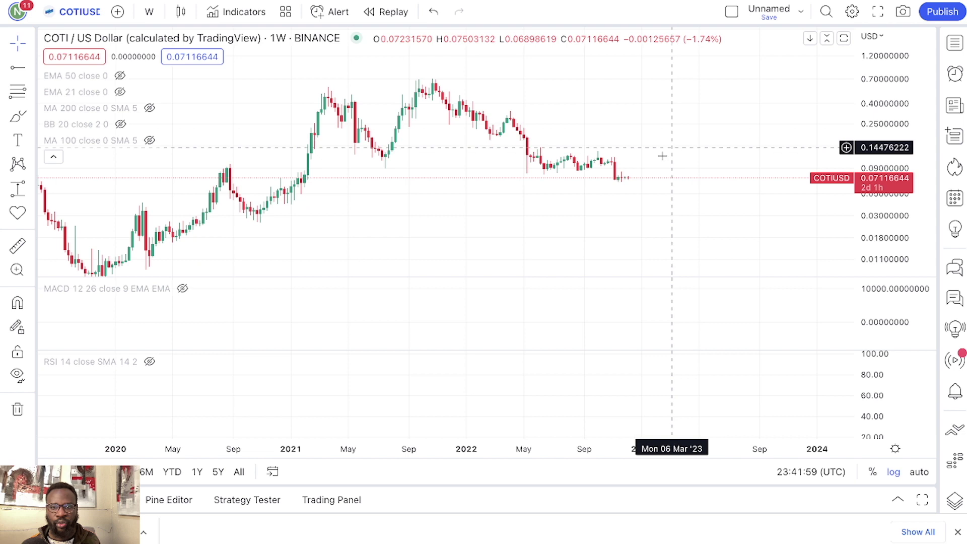
Measure the price drop from the April 2022 peak at about 0.340 down to about 0.0766, and delete the measurement
{"action": "left_click", "coordinate": [20, 193]}
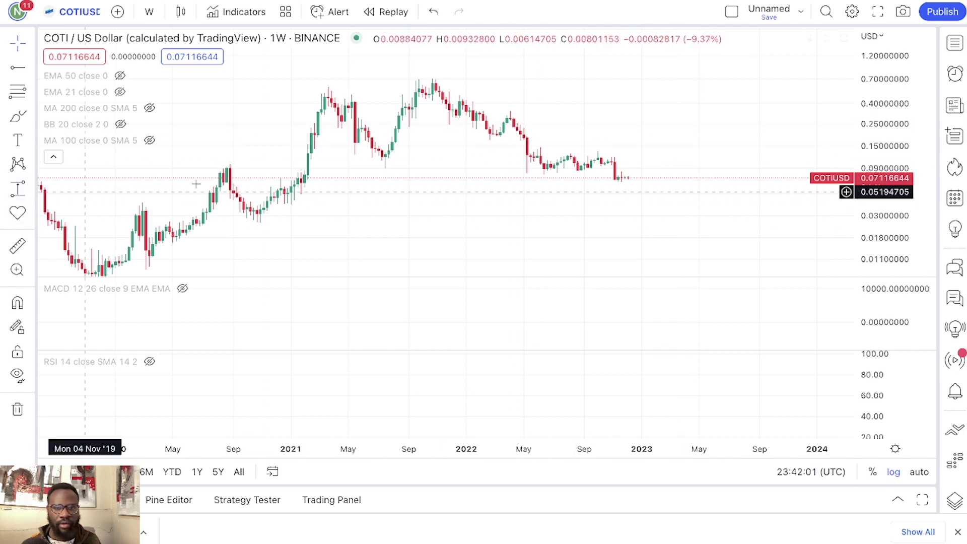
{"action": "left_click", "coordinate": [517, 109]}
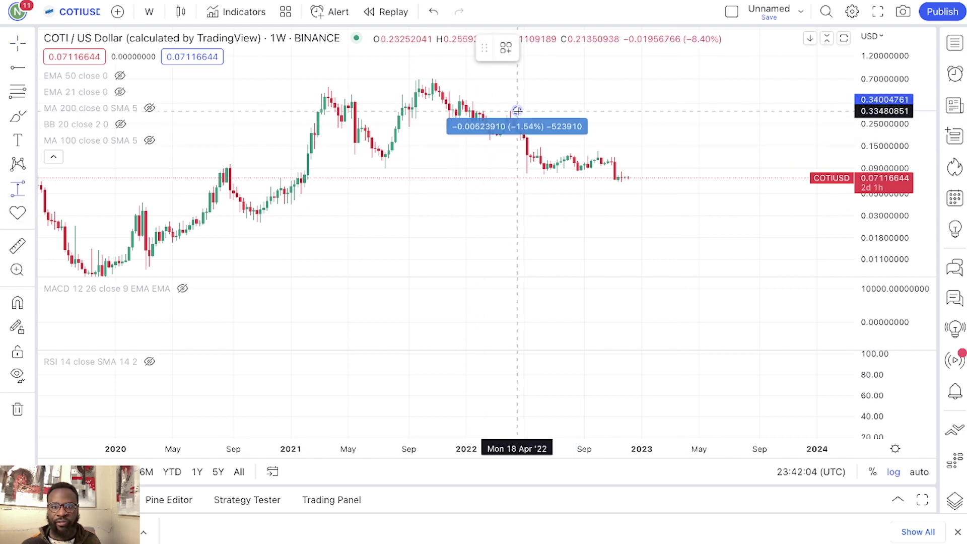
{"action": "left_click", "coordinate": [557, 175]}
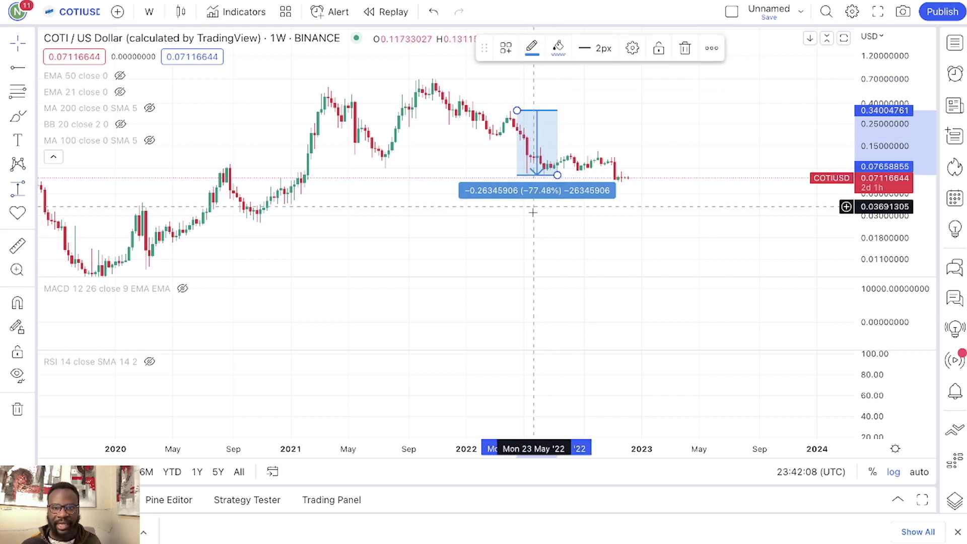
{"action": "left_click", "coordinate": [685, 48]}
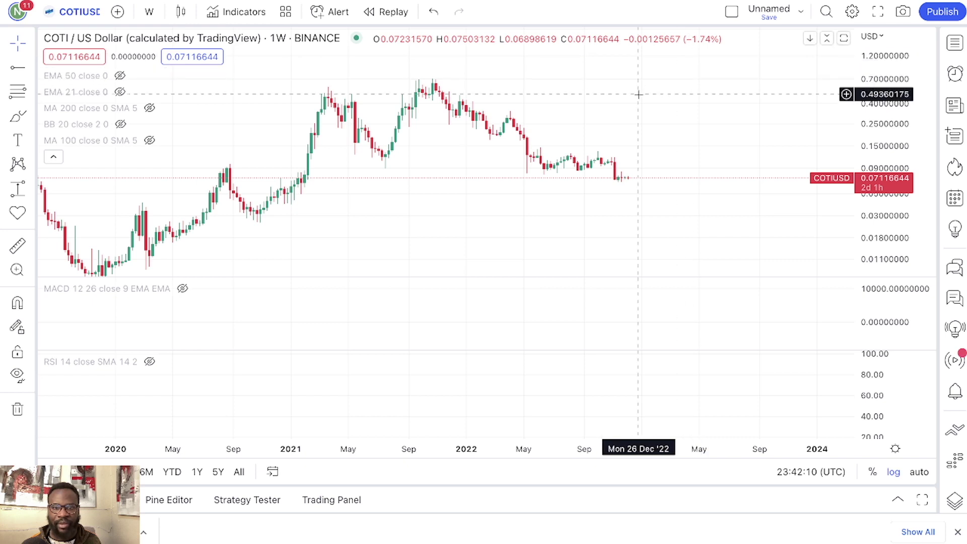
Mark a date range over the decline from 4 April 2022 to 13 June 2022
{"action": "scroll", "coordinate": [637, 93], "scroll_direction": "up", "scroll_amount": 3}
{"action": "scroll", "coordinate": [605, 121], "scroll_direction": "left", "scroll_amount": 3}
{"action": "left_click_drag", "start_coordinate": [708, 132], "coordinate": [651, 136]}
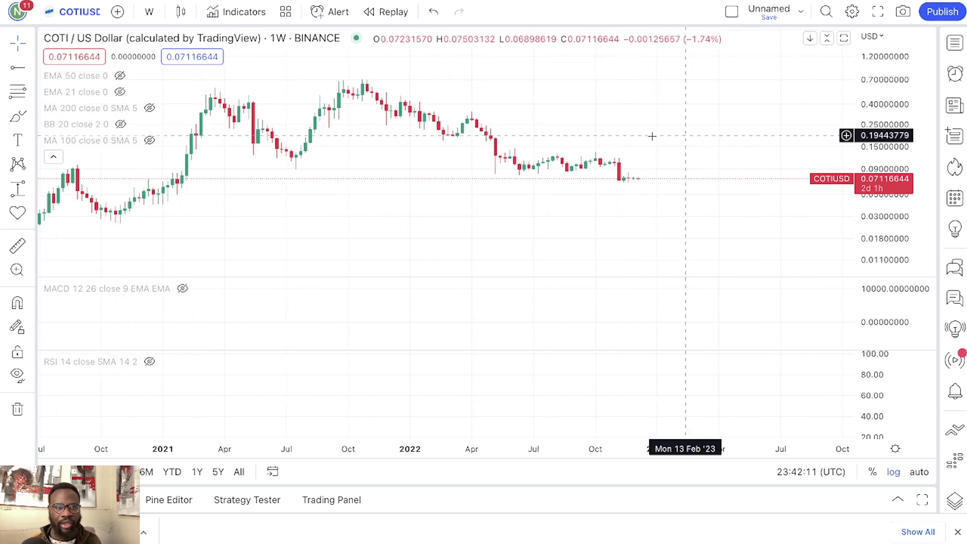
{"action": "left_click", "coordinate": [31, 191]}
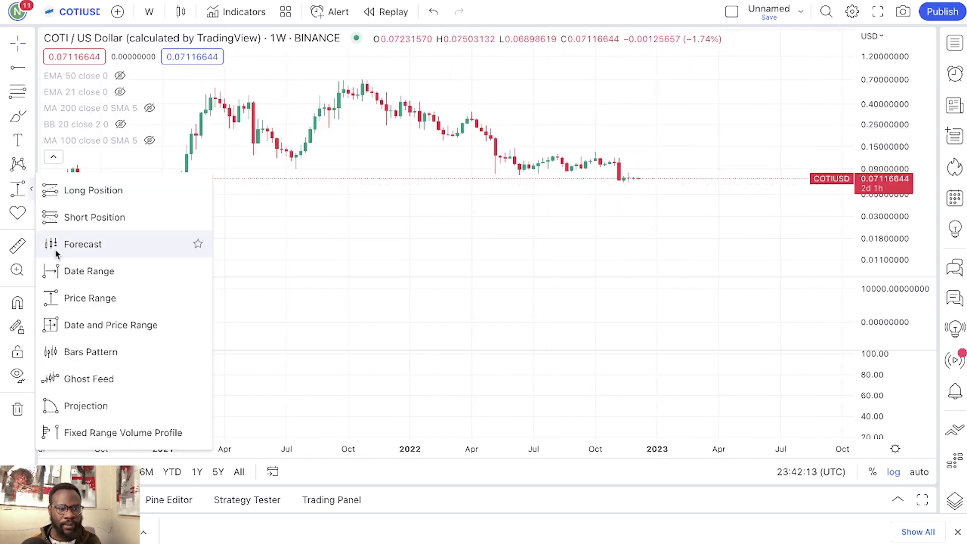
{"action": "left_click", "coordinate": [76, 271]}
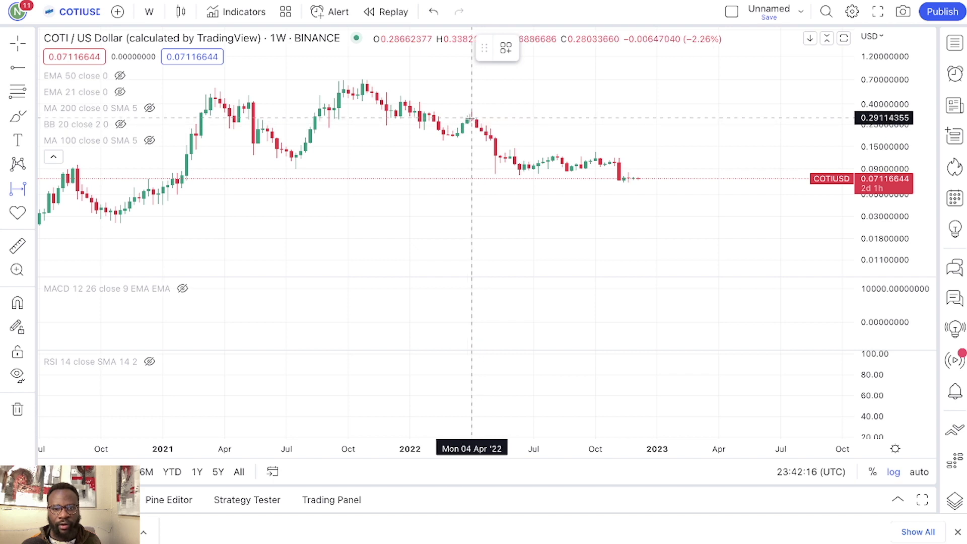
{"action": "left_click", "coordinate": [472, 118]}
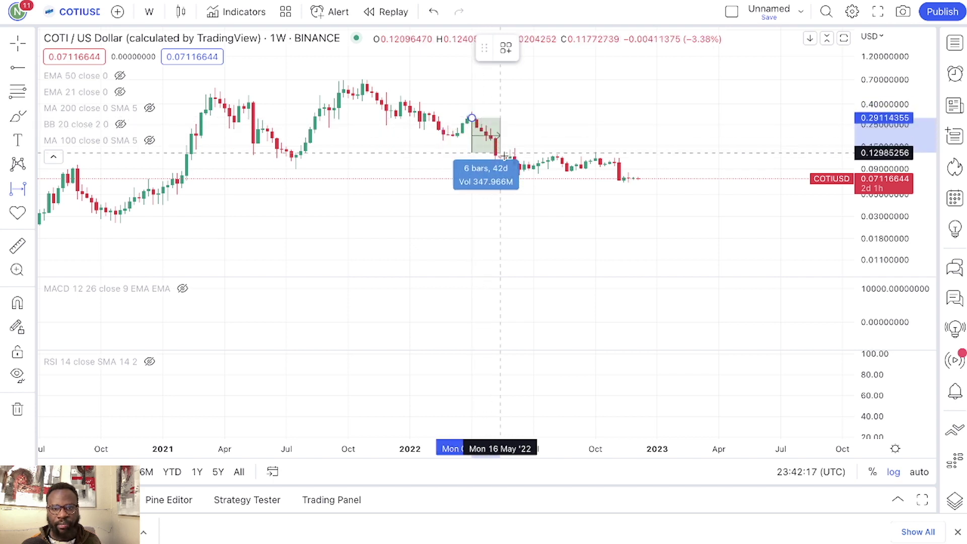
{"action": "left_click", "coordinate": [520, 178]}
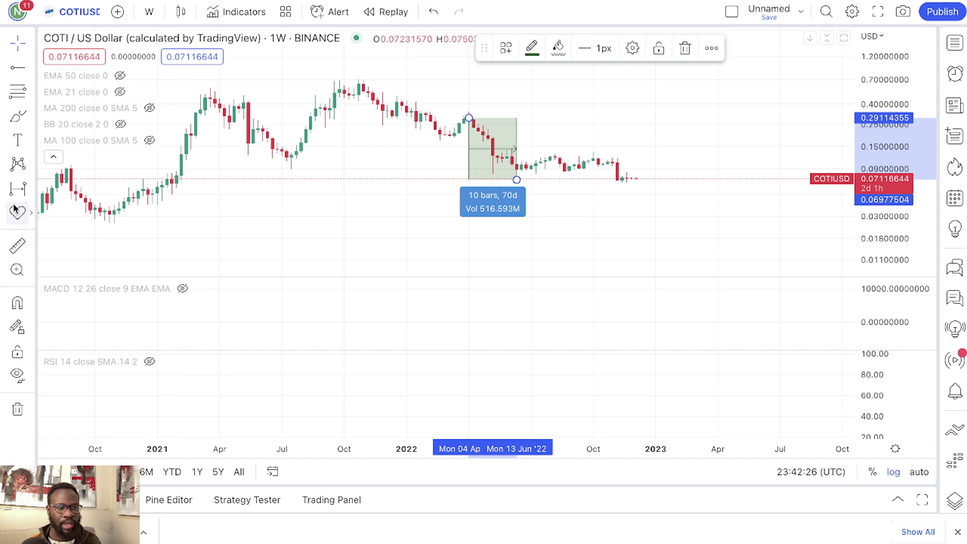
Mark a second date range over the decline from 1 November 2021 to 14 March 2022
{"action": "left_click", "coordinate": [88, 194]}
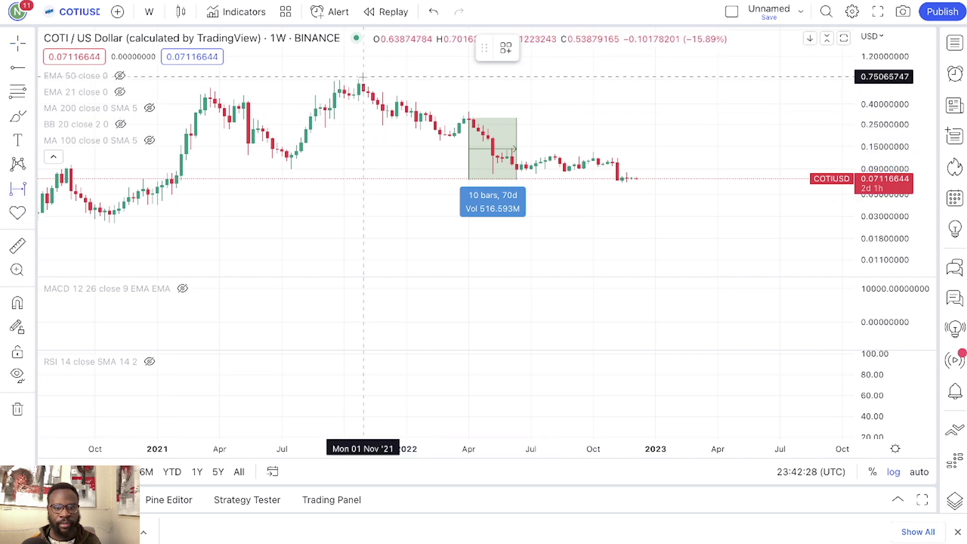
{"action": "left_click", "coordinate": [362, 76]}
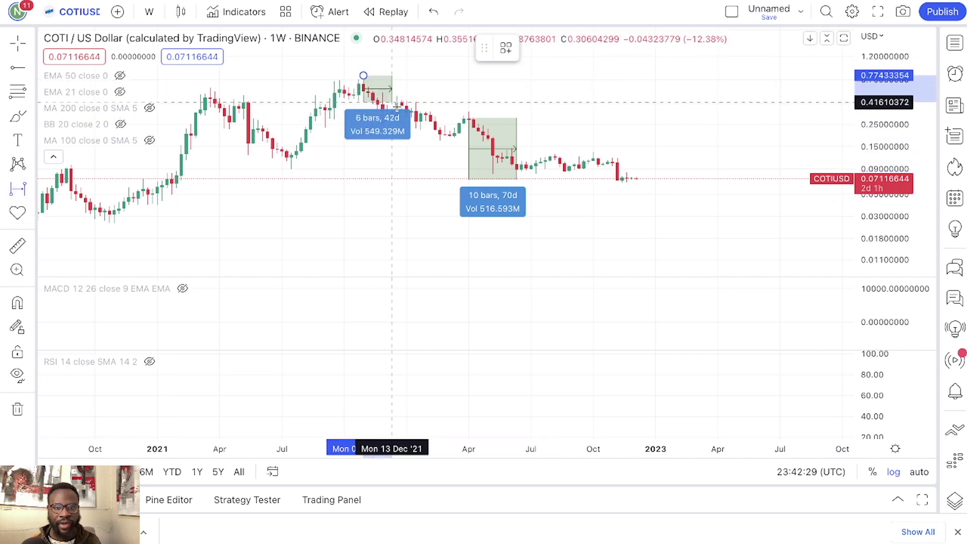
{"action": "left_click", "coordinate": [453, 144]}
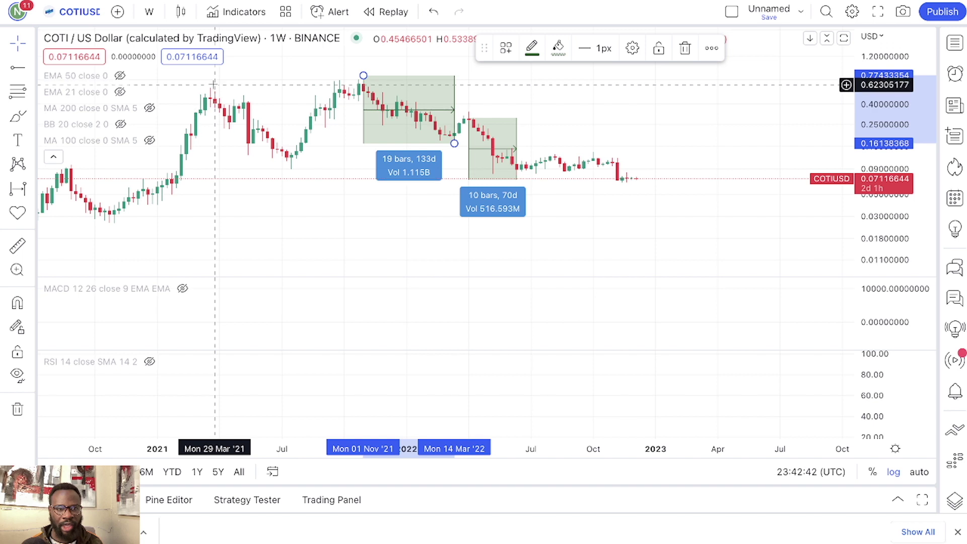
Mark a third date range over the decline from 22 March 2021 to 19 July 2021
{"action": "left_click", "coordinate": [17, 188]}
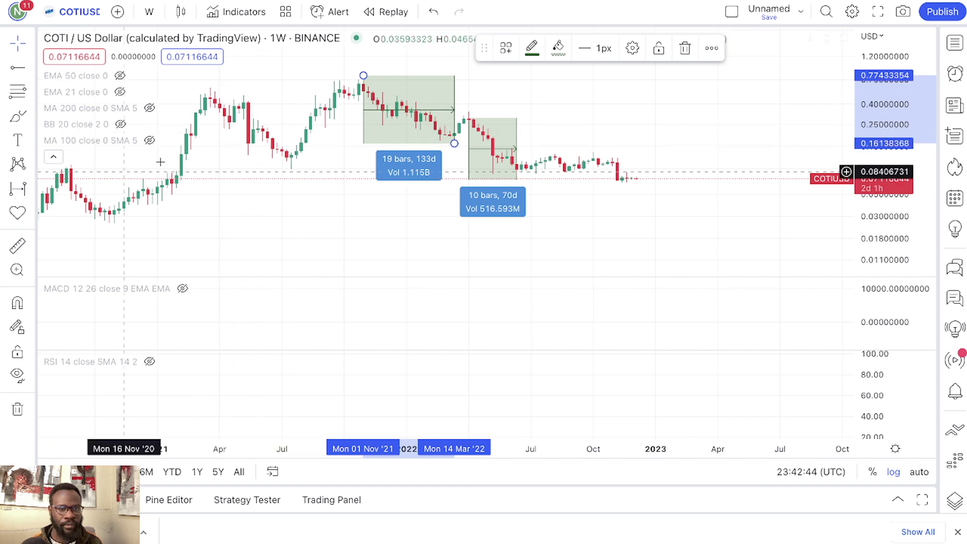
{"action": "left_click", "coordinate": [210, 89]}
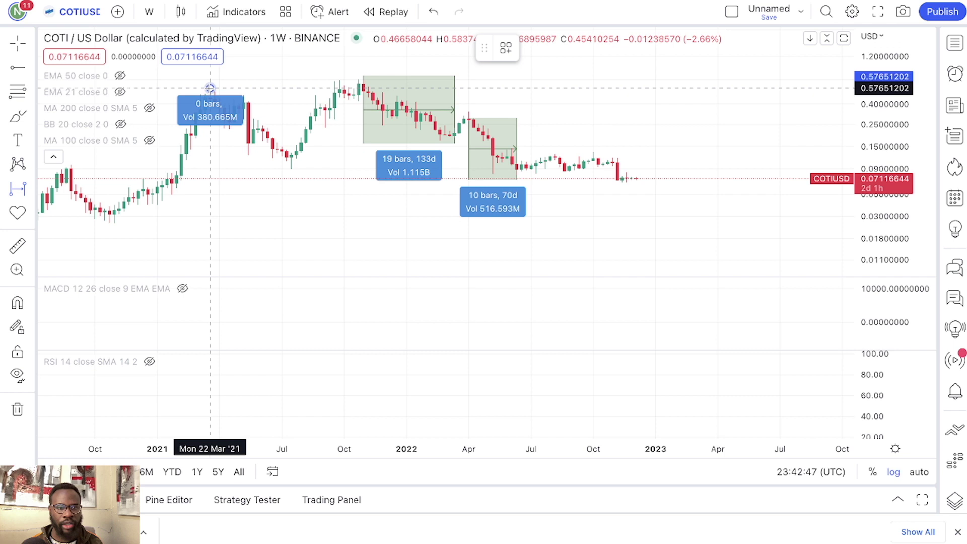
{"action": "left_click", "coordinate": [291, 173]}
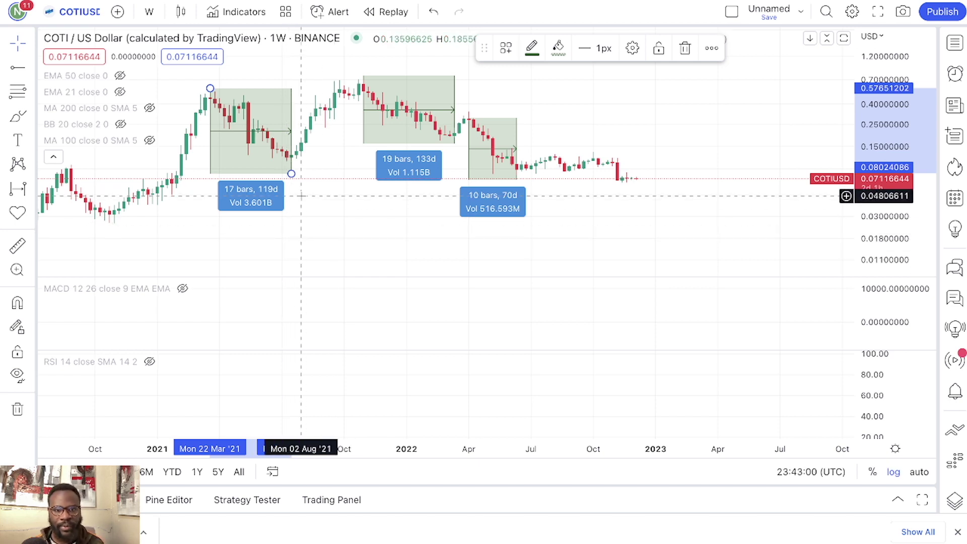
{"action": "scroll", "coordinate": [302, 199], "scroll_direction": "right", "scroll_amount": 3}
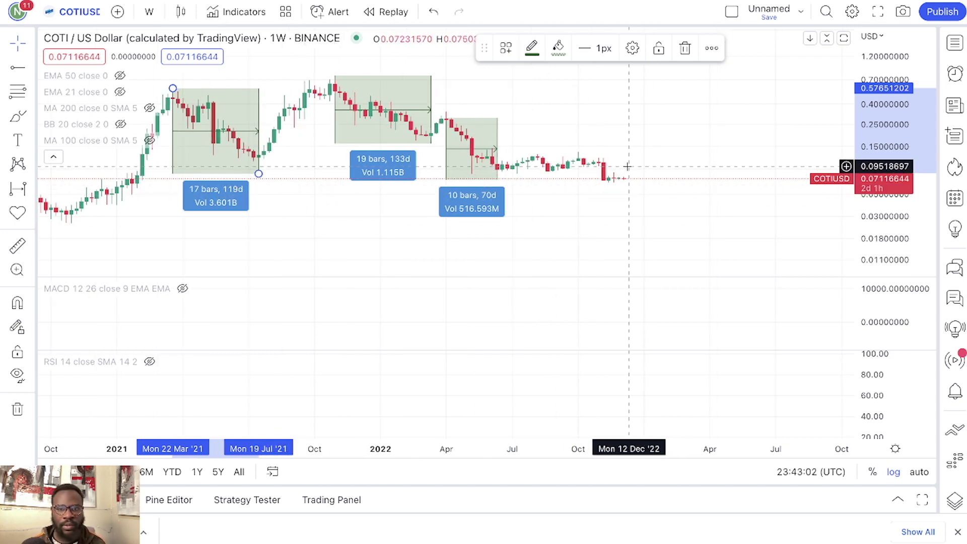
{"action": "scroll", "coordinate": [657, 181], "scroll_direction": "down", "scroll_amount": 3}
{"action": "left_click", "coordinate": [663, 197]}
{"action": "scroll", "coordinate": [665, 212], "scroll_direction": "down", "scroll_amount": 3}
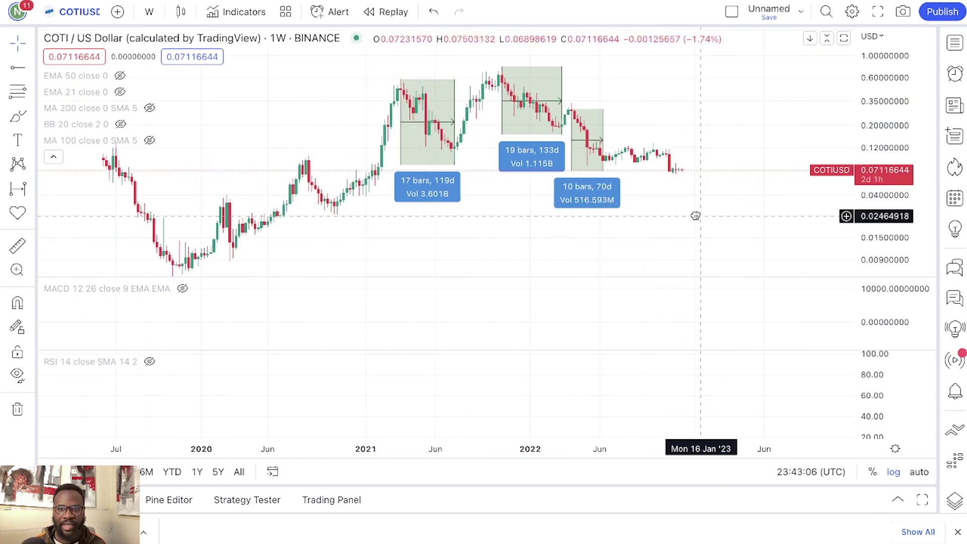
{"action": "left_click_drag", "start_coordinate": [701, 215], "coordinate": [651, 170]}
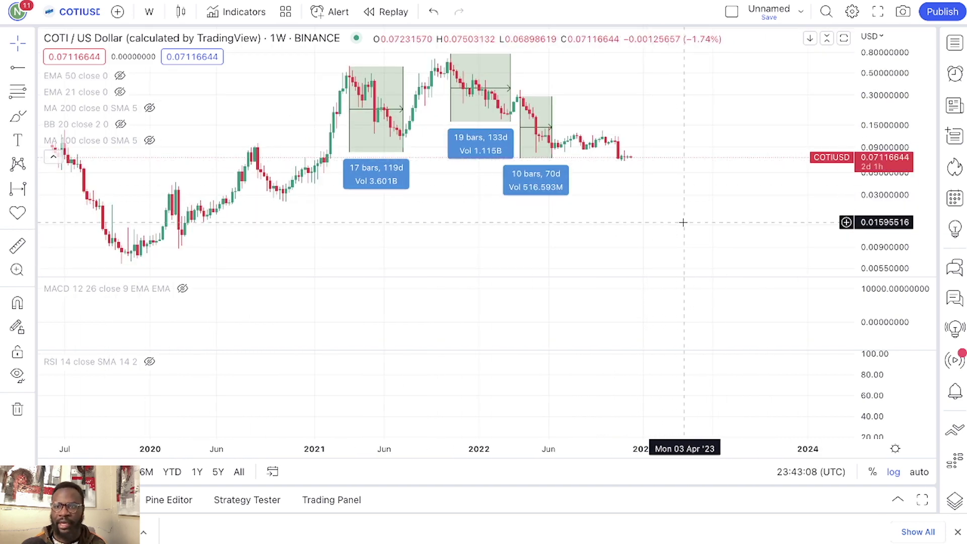